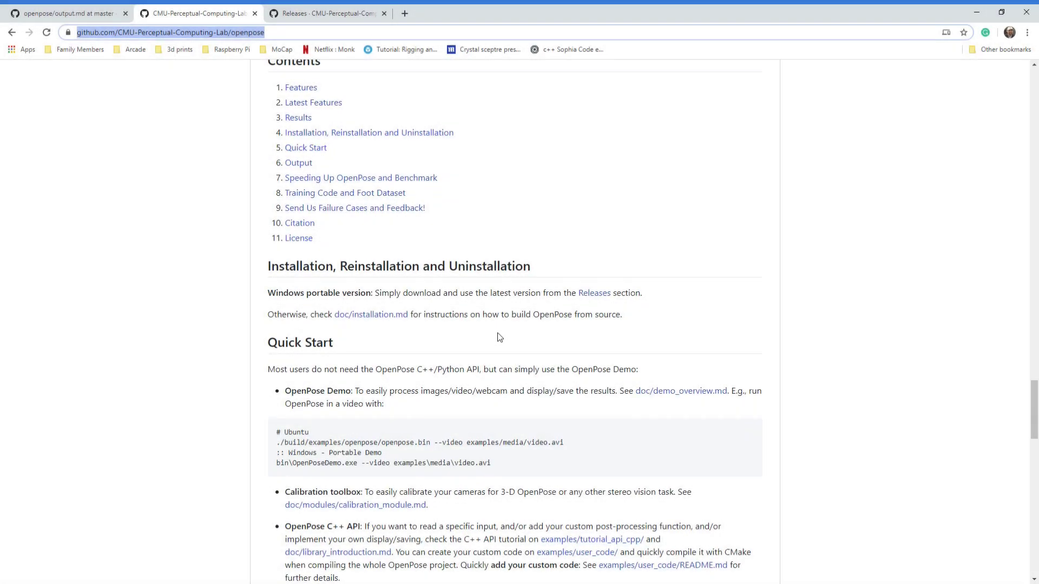
# - Examine the OpenPose GitHub repository's file list, overview and feature list, and switch to its Releases page
pyautogui.scroll(6, 498, 335)
pyautogui.scroll(20, 499, 335)
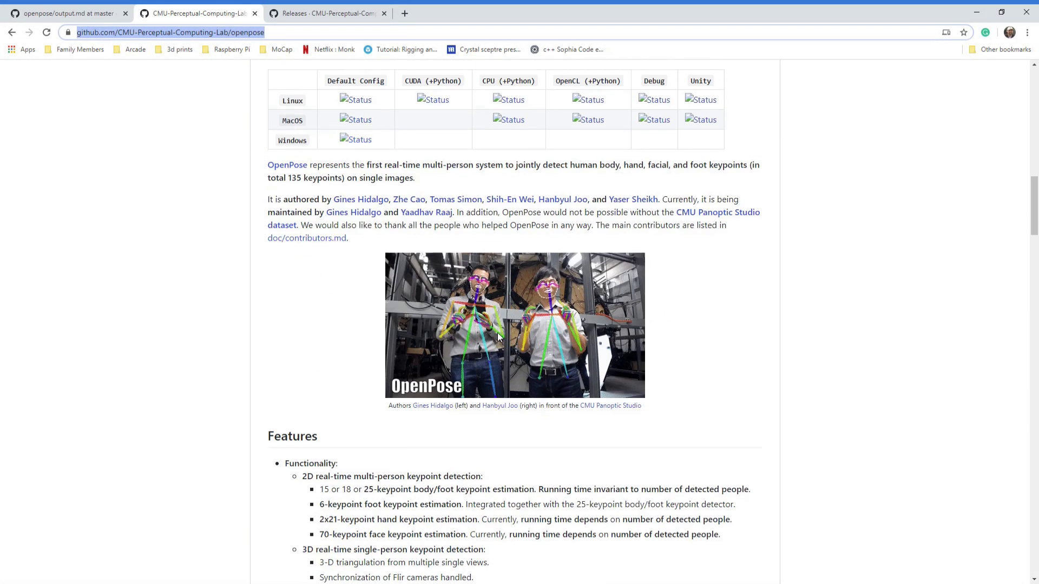
pyautogui.scroll(6, 499, 337)
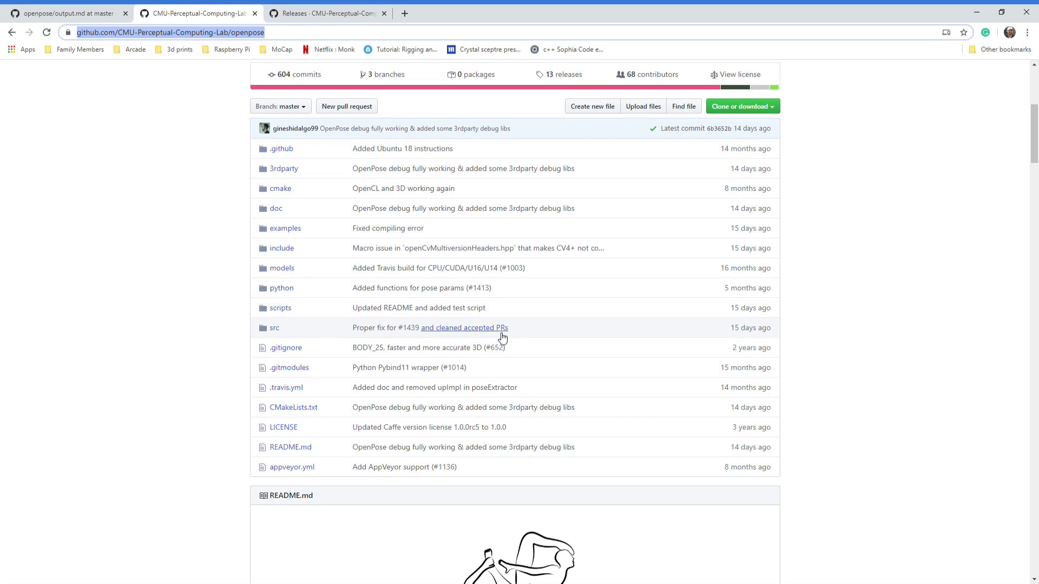
pyautogui.scroll(-9, 502, 337)
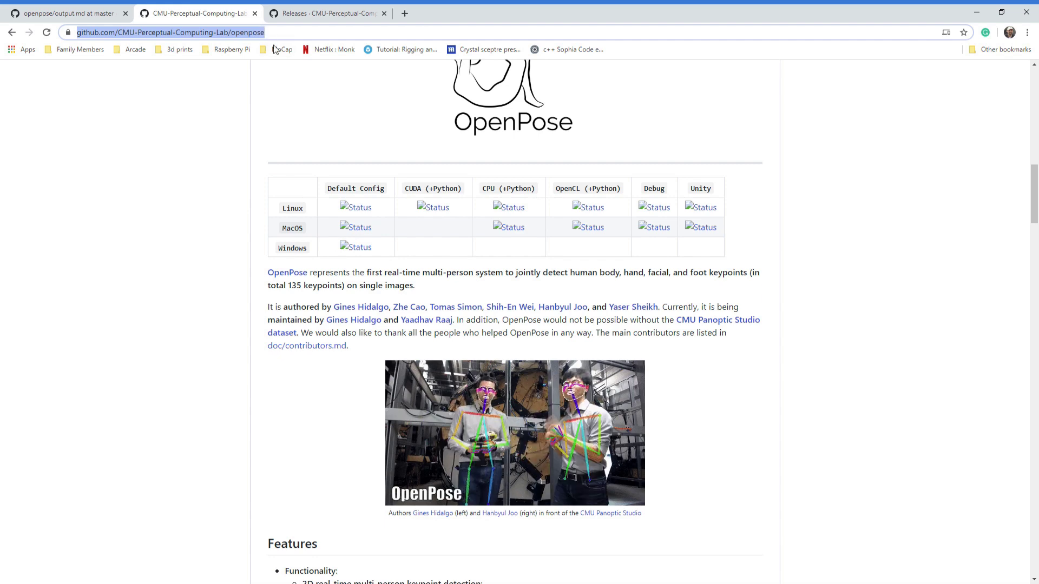
pyautogui.scroll(-3, 352, 273)
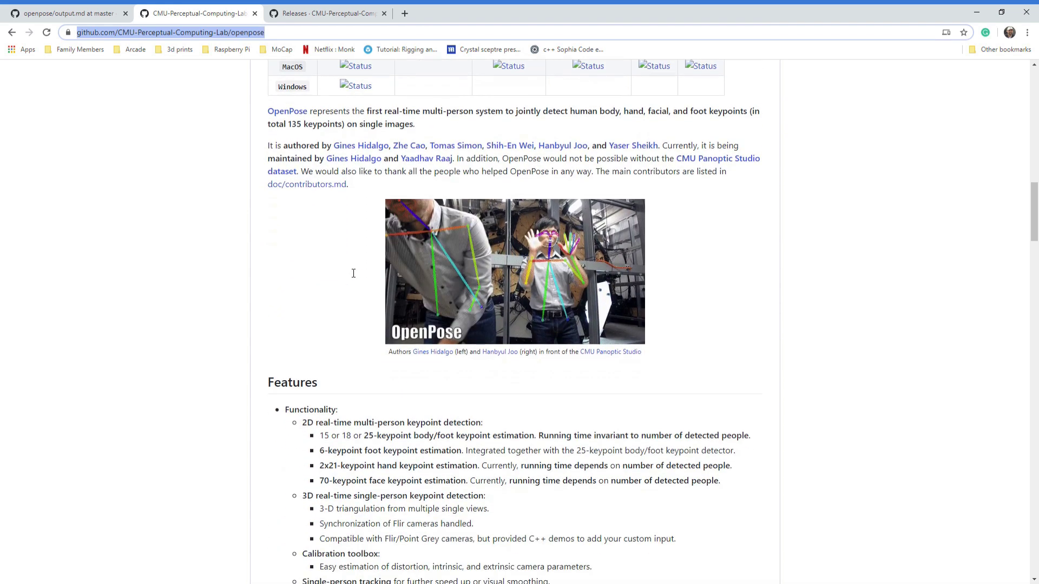
pyautogui.scroll(-1, 355, 265)
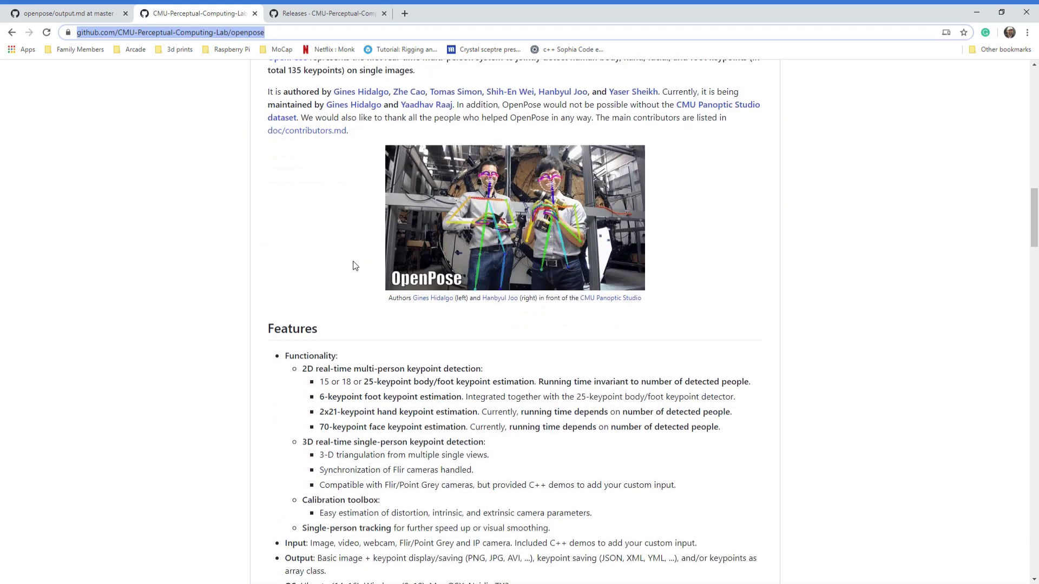
pyautogui.click(320, 15)
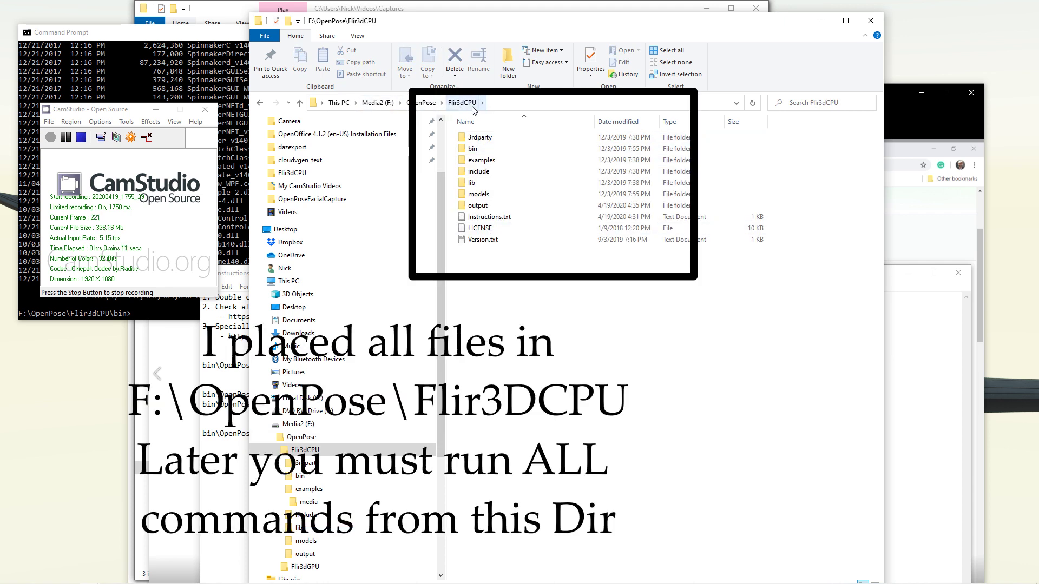
# - Open Instructions.txt from F:\OpenPose\Flir3dCPU and highlight the instruction about running models/getModels.bat
pyautogui.doubleClick(489, 217)
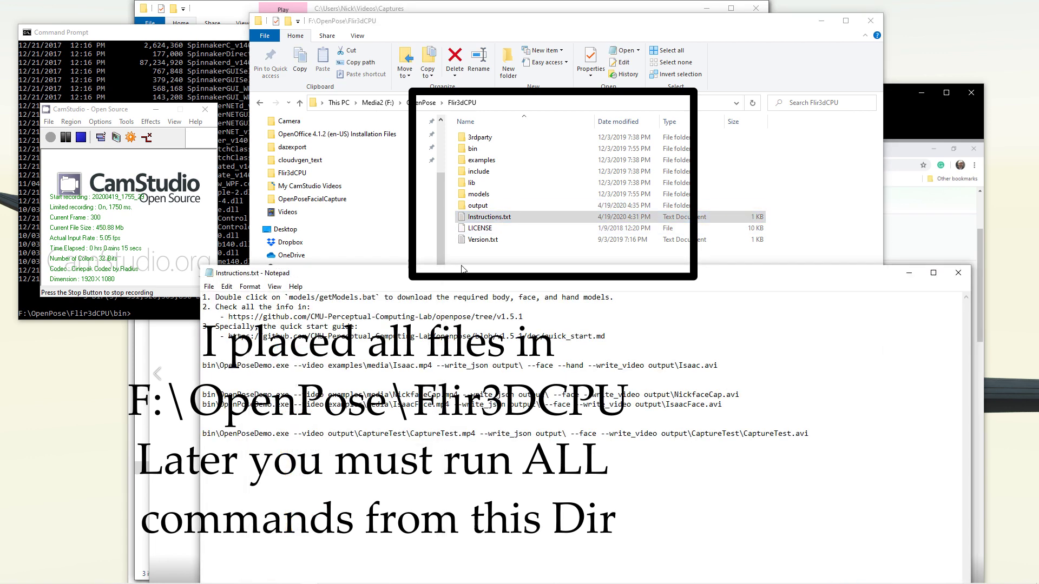
pyautogui.moveTo(372, 306); pyautogui.dragTo(412, 385)
pyautogui.click(433, 300)
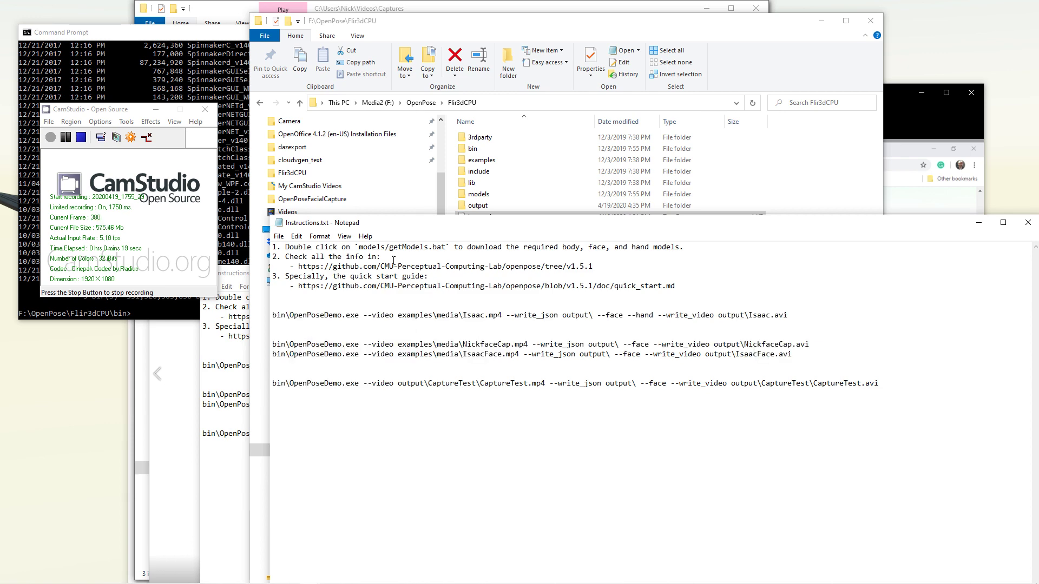
pyautogui.moveTo(288, 247); pyautogui.dragTo(678, 249)
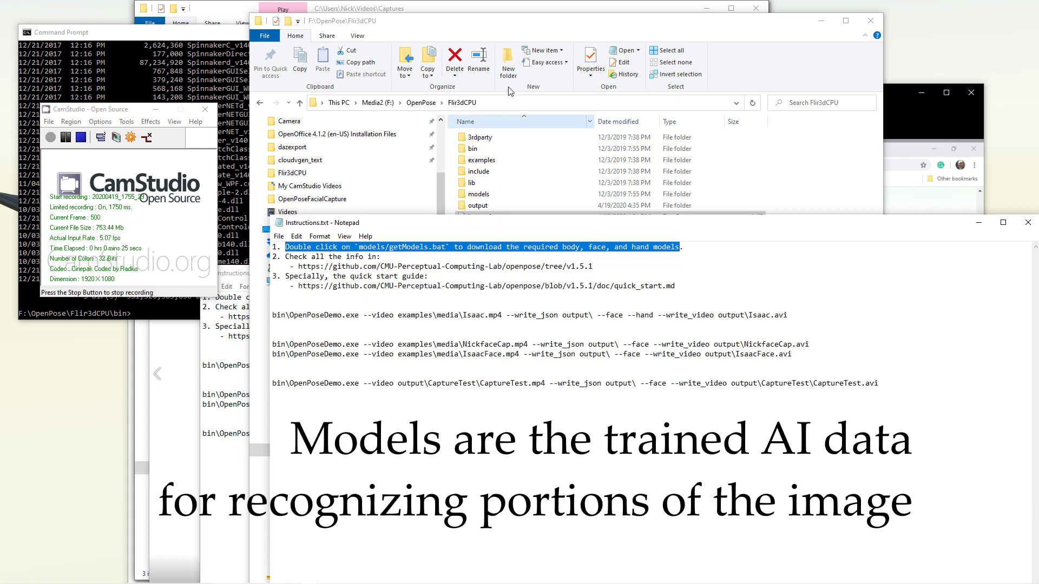
# - Open the models folder inside Flir3dCPU and select the getModels.bat batch file
pyautogui.click(514, 22)
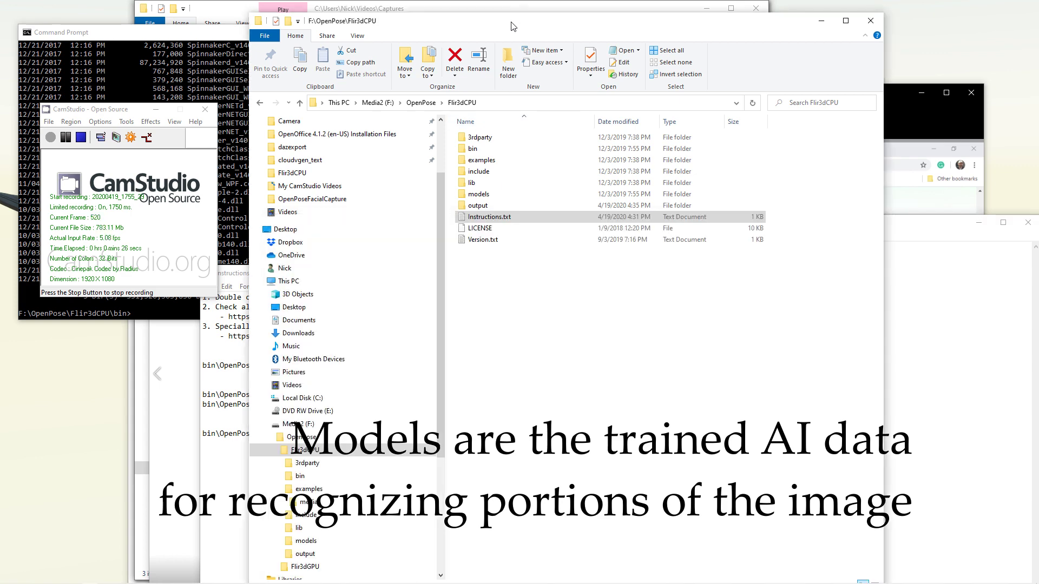
pyautogui.doubleClick(478, 194)
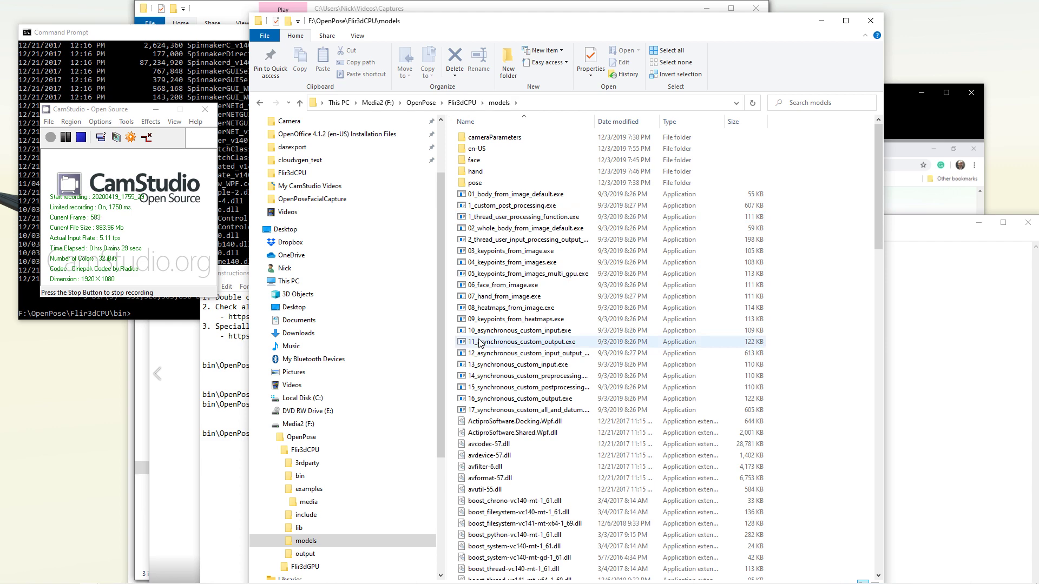
pyautogui.scroll(-9, 480, 347)
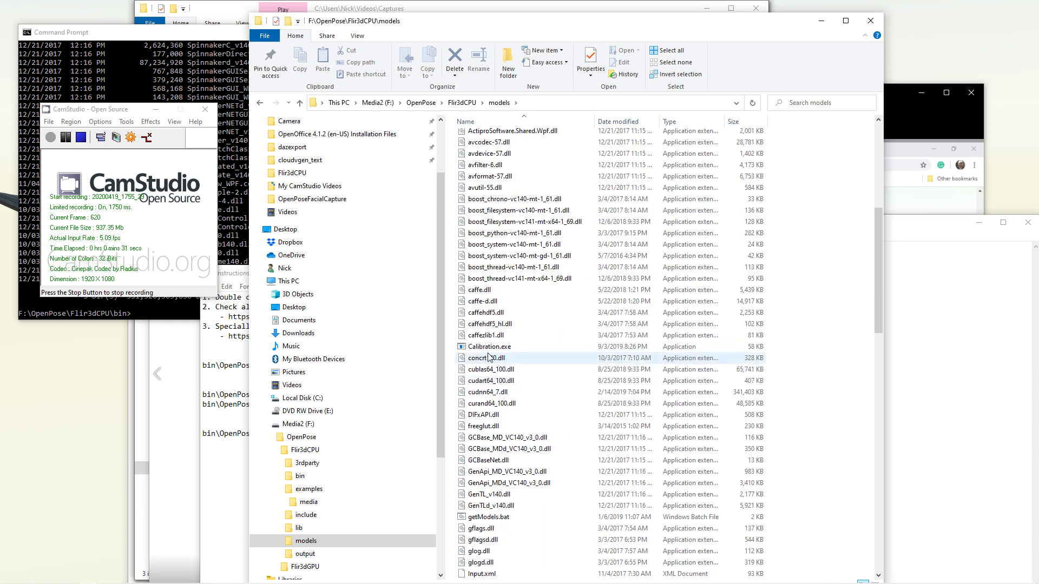
pyautogui.scroll(-5, 551, 433)
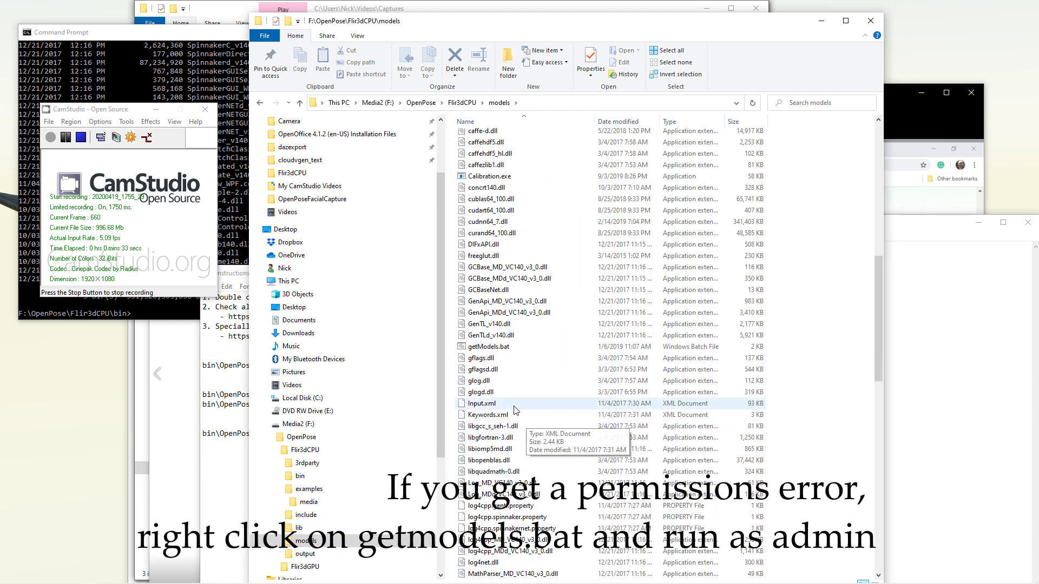
pyautogui.click(498, 347)
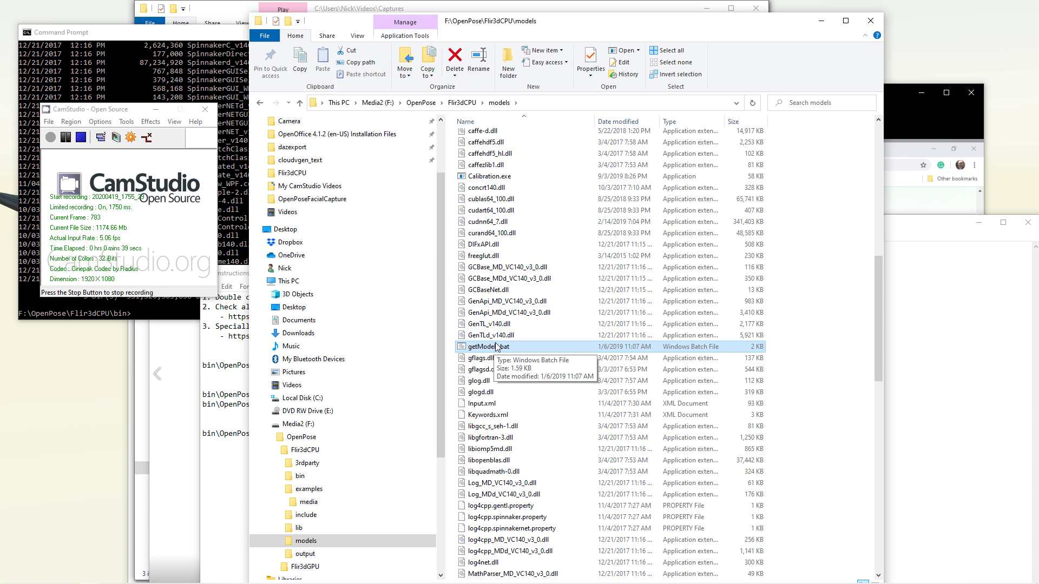
pyautogui.scroll(5, 533, 367)
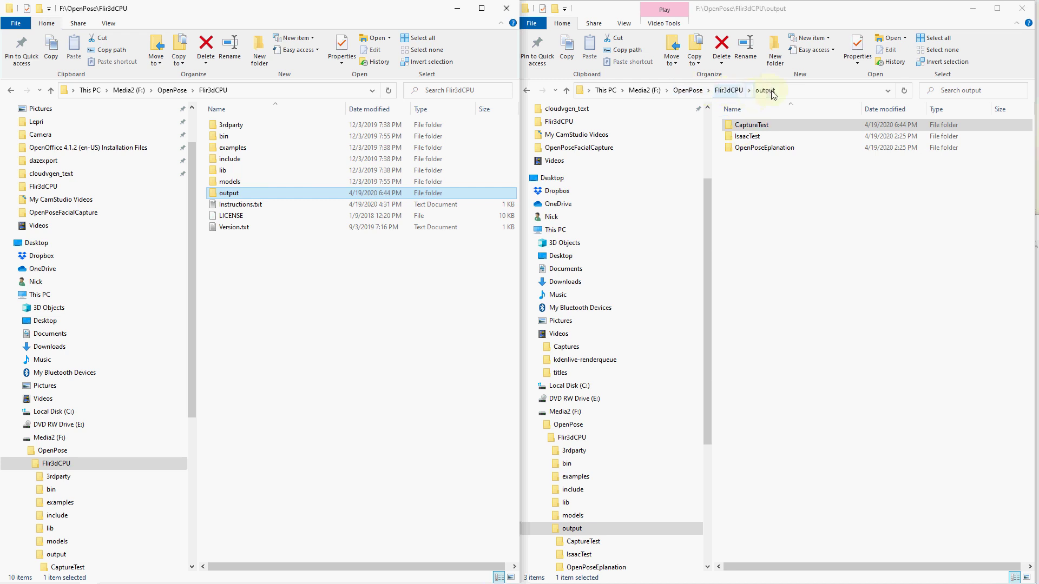
# - Open the output\CaptureTest folder, and open Instructions.txt from Flir3dCPU with both folder paths still in view
pyautogui.doubleClick(748, 126)
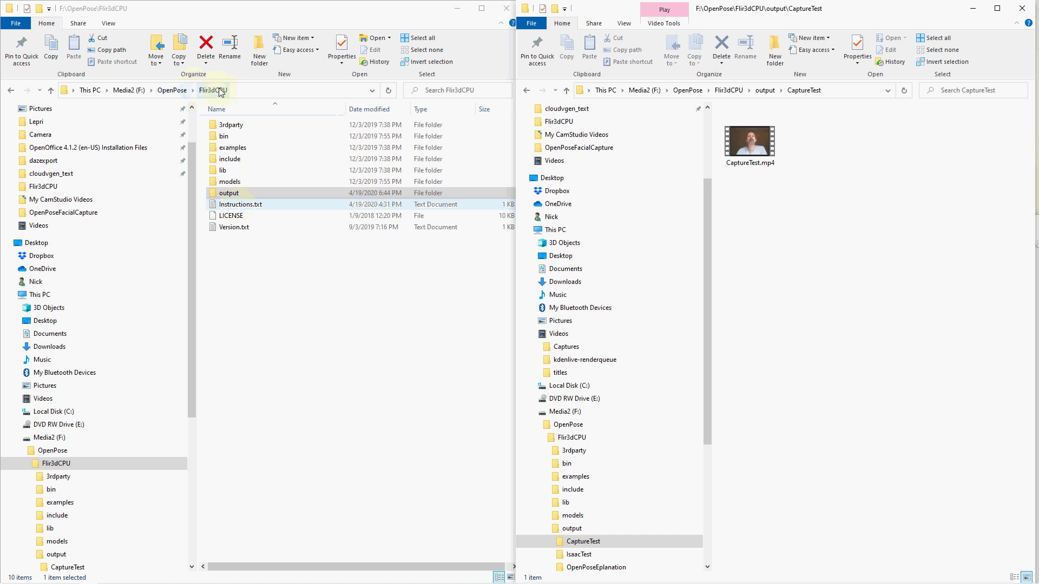
pyautogui.doubleClick(228, 205)
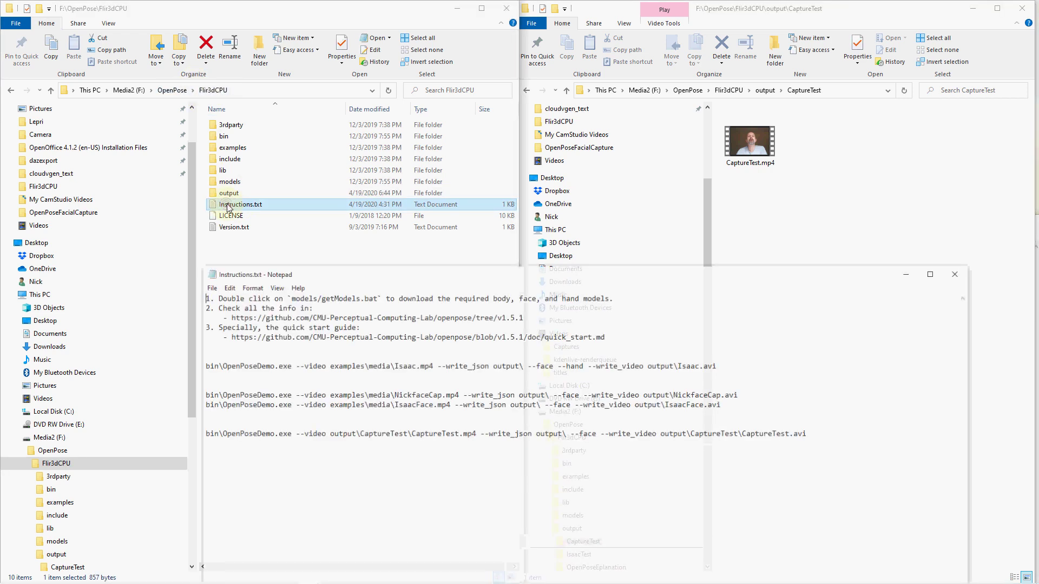
pyautogui.moveTo(364, 279); pyautogui.dragTo(338, 206)
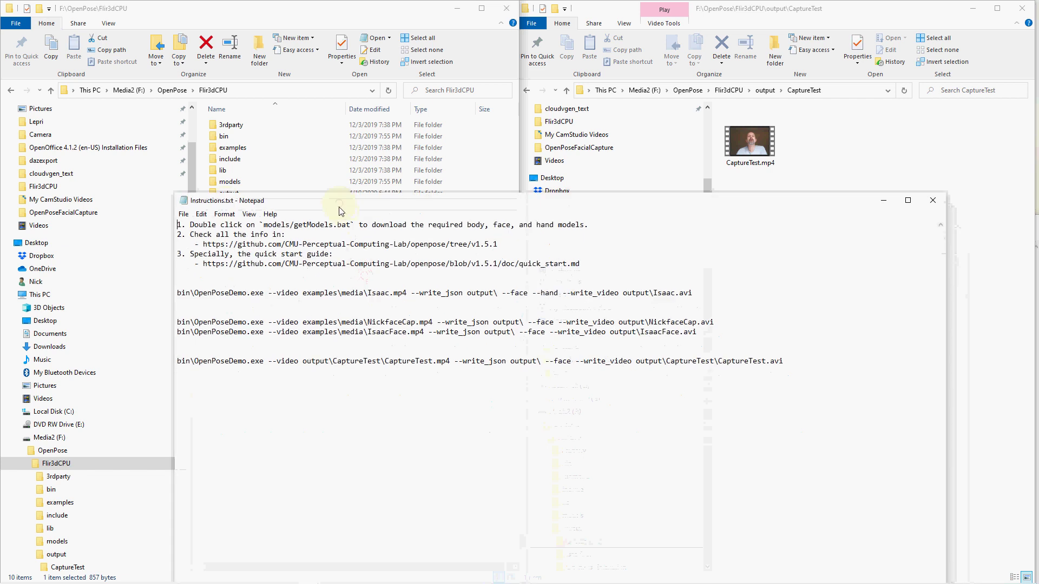
# - Examine the CaptureTest command in Instructions.txt, highlighting its --video option, the output\CaptureTest folder path and the CaptureTest.mp4 file name
pyautogui.click(181, 293)
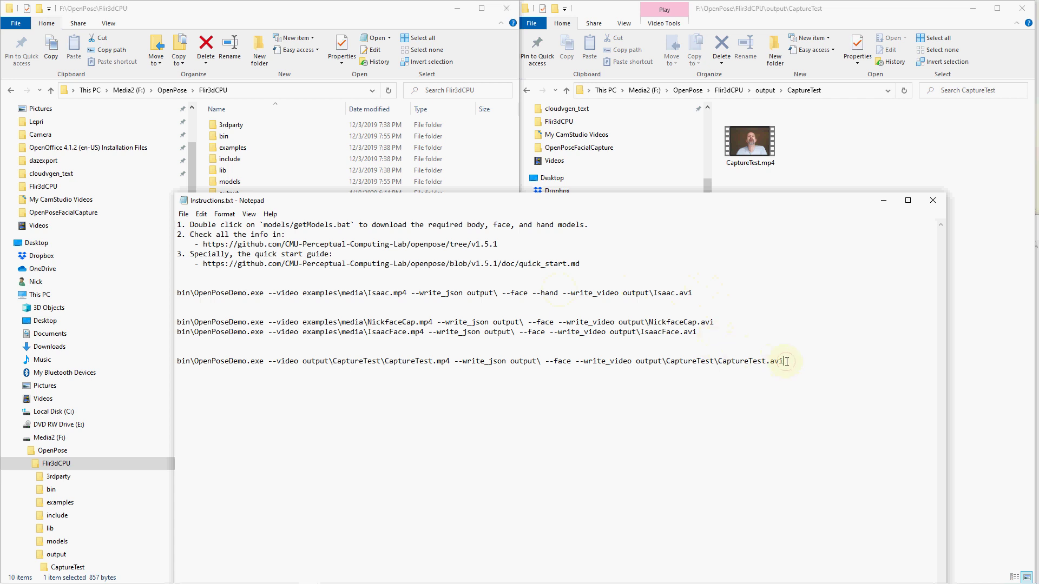
pyautogui.moveTo(786, 361); pyautogui.dragTo(176, 362)
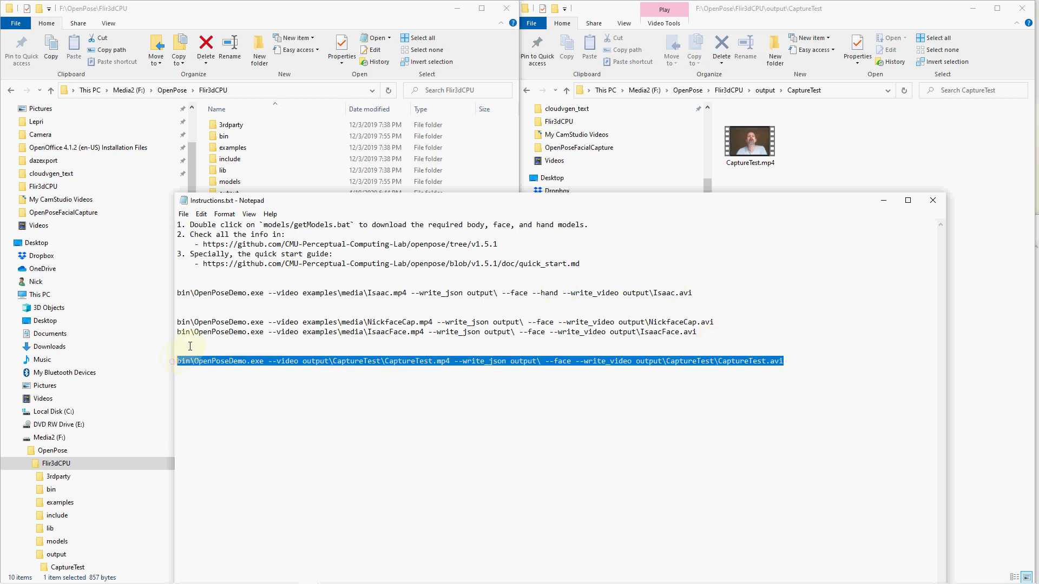
pyautogui.click(190, 346)
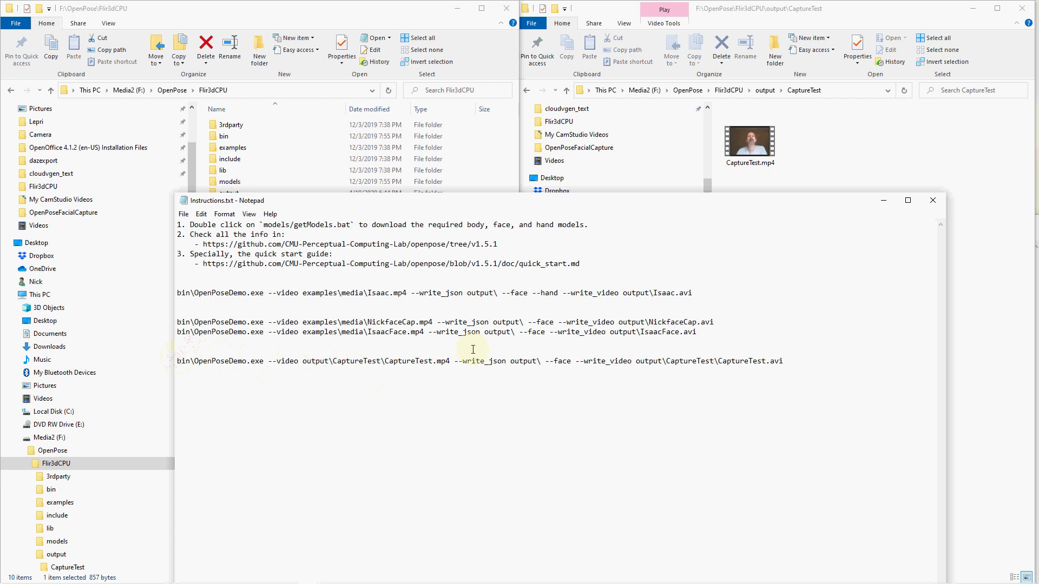
pyautogui.moveTo(698, 331); pyautogui.dragTo(269, 331)
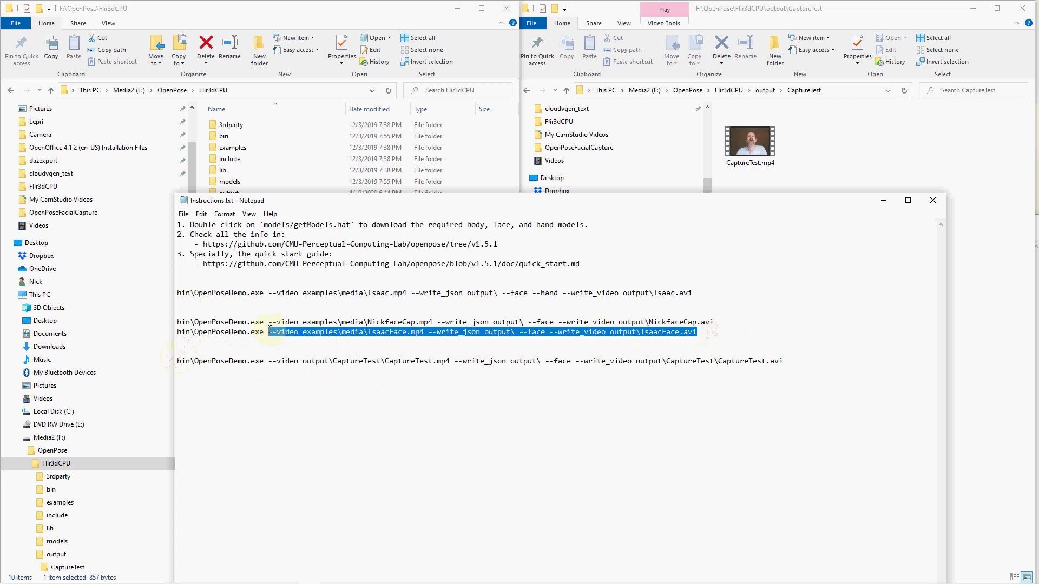
pyautogui.click(271, 361)
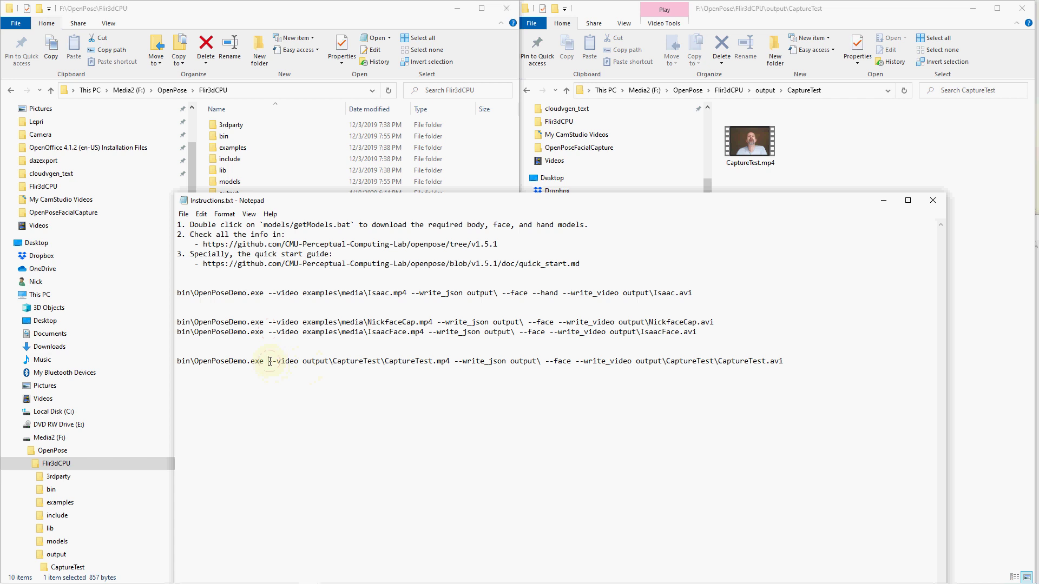
pyautogui.moveTo(270, 361); pyautogui.dragTo(299, 364)
pyautogui.moveTo(303, 360); pyautogui.dragTo(452, 364)
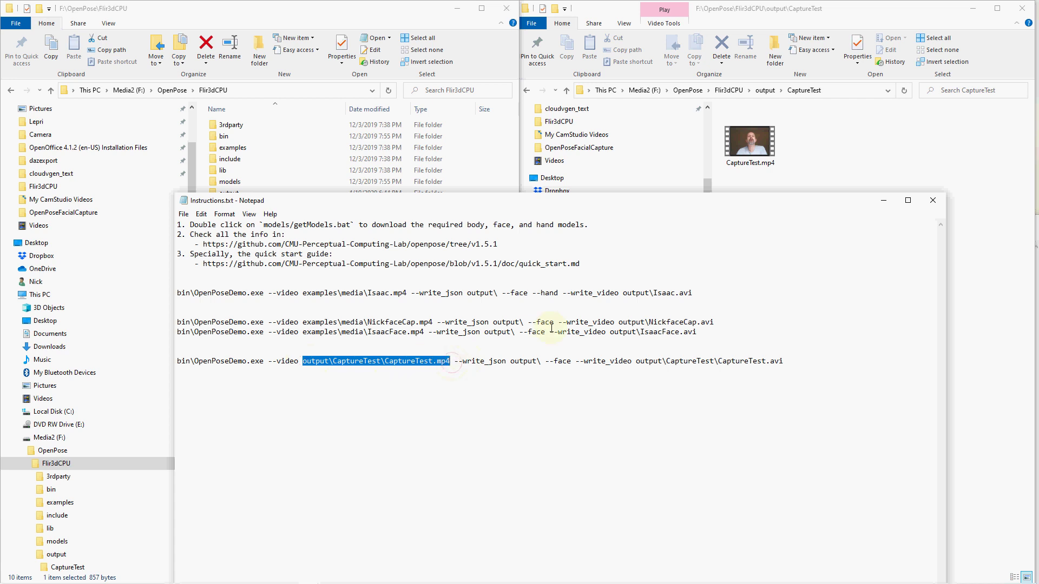
pyautogui.click(303, 363)
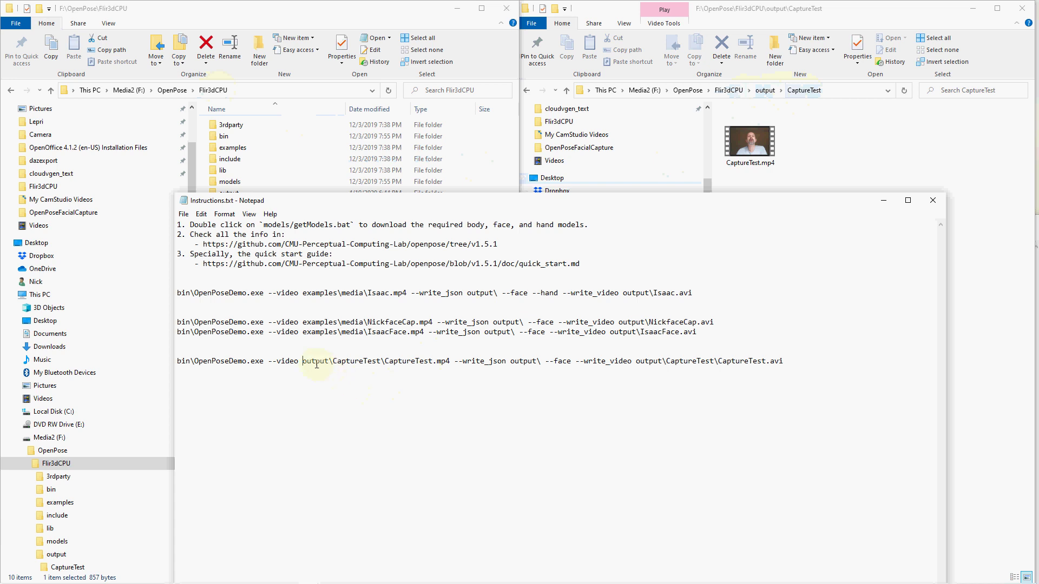
pyautogui.moveTo(303, 362); pyautogui.dragTo(381, 361)
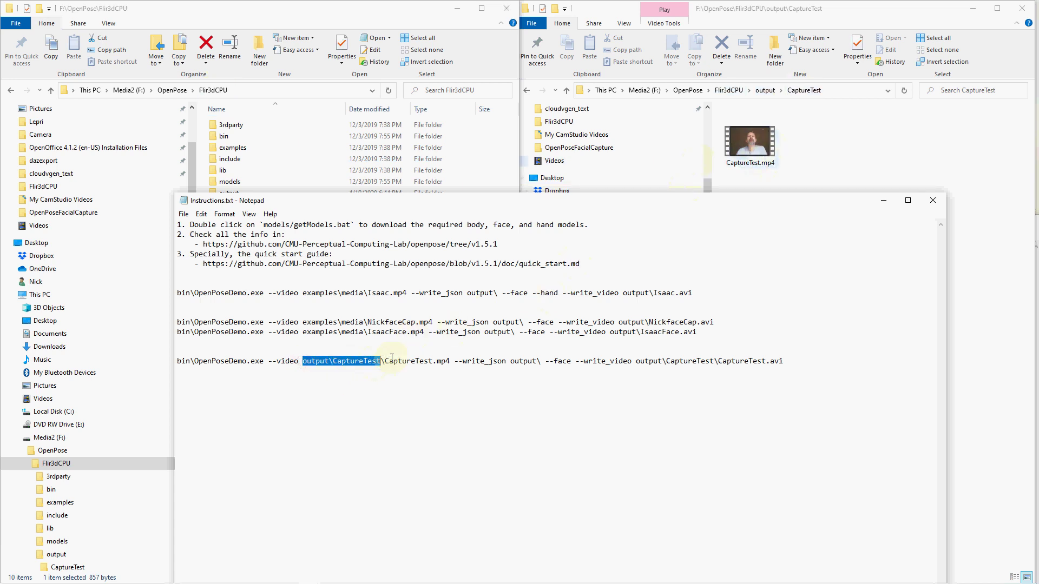
pyautogui.click(386, 361)
pyautogui.moveTo(386, 363); pyautogui.dragTo(454, 367)
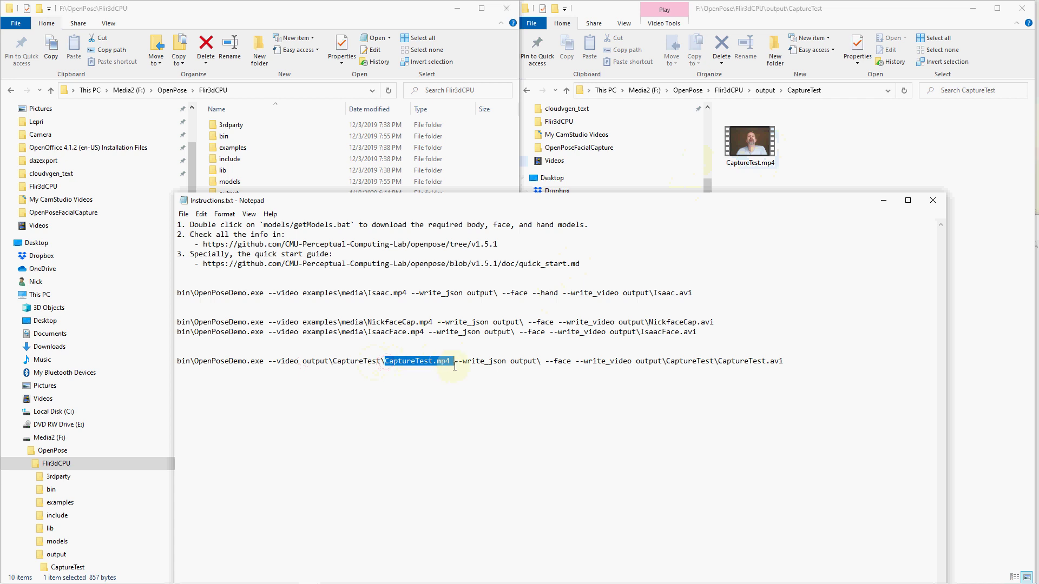
# - Set the --write_json path in the CaptureTest command to output\CaptureTest
pyautogui.click(542, 362)
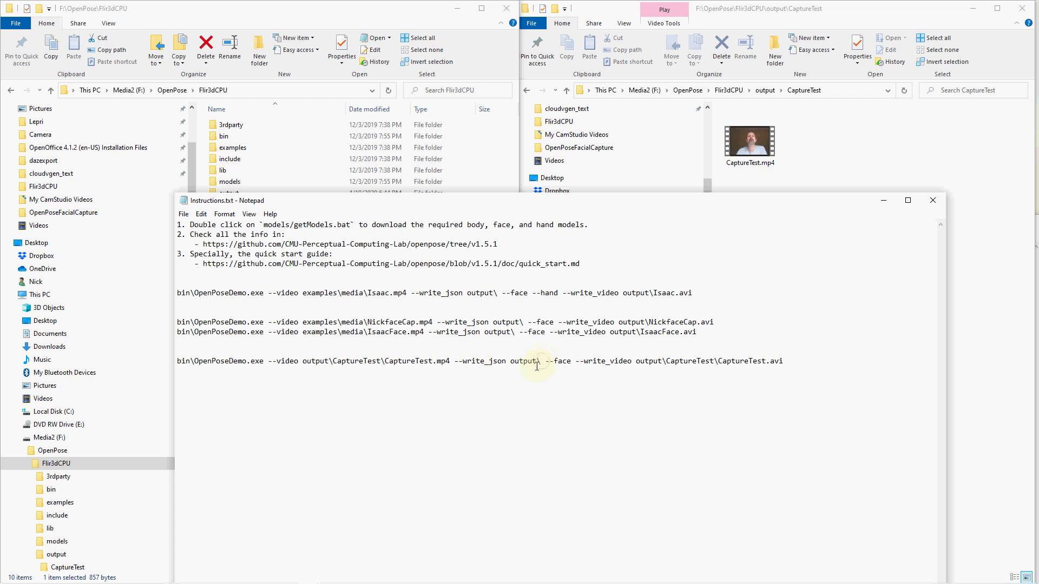
pyautogui.write('Capture')
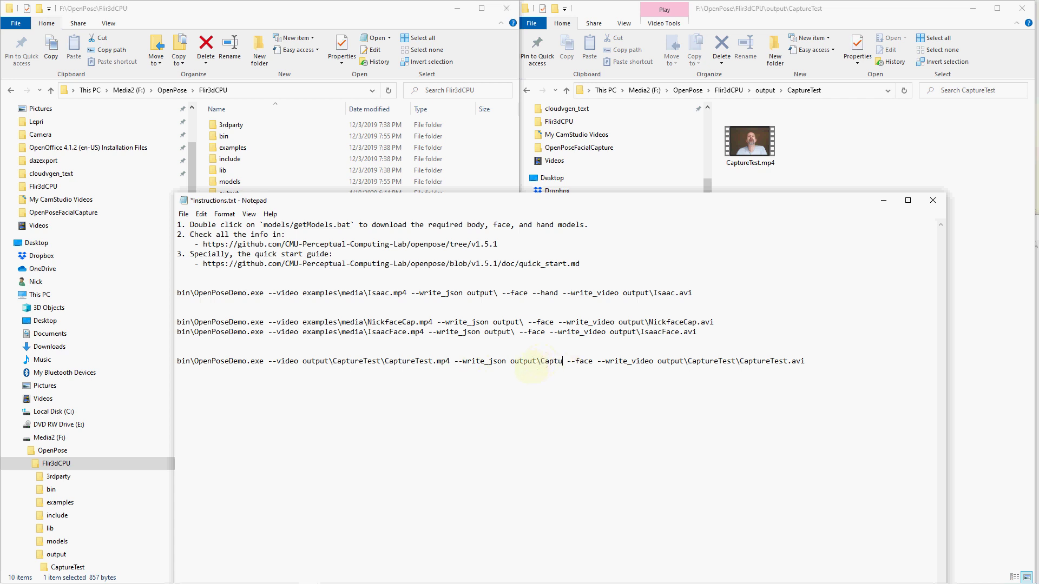
pyautogui.write('Test')
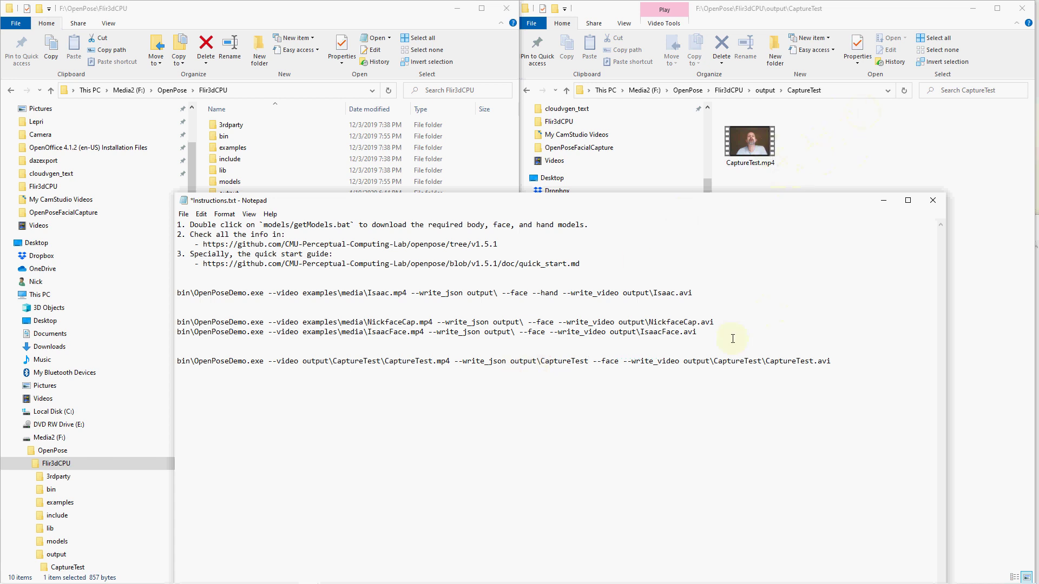
# - Check the --face, --hand and --write_video options, and copy the complete CaptureTest command line
pyautogui.moveTo(593, 364); pyautogui.dragTo(620, 364)
pyautogui.moveTo(532, 293); pyautogui.dragTo(558, 292)
pyautogui.moveTo(623, 361); pyautogui.dragTo(834, 366)
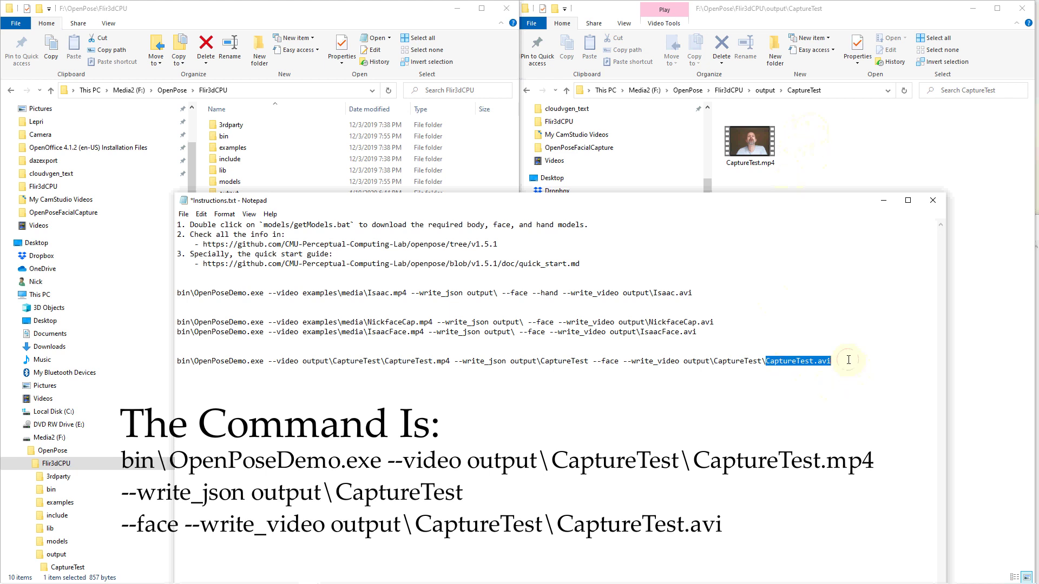
pyautogui.moveTo(848, 360); pyautogui.dragTo(176, 362)
pyautogui.hotkey('ctrl', 'c')
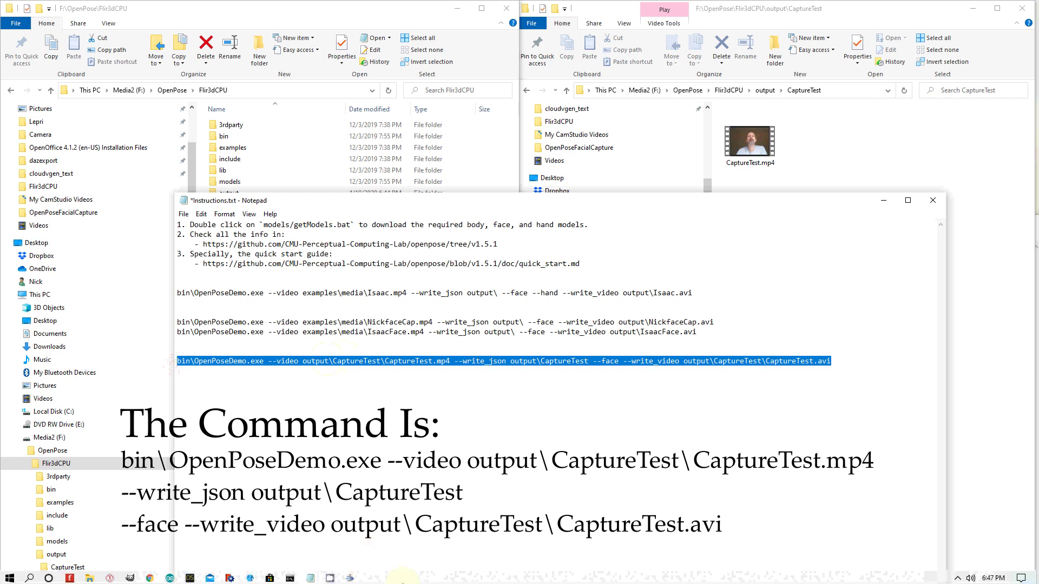
# - Switch to the Command Prompt and change the directory from F:\ to Openpose with cd Openpose
pyautogui.click(290, 576)
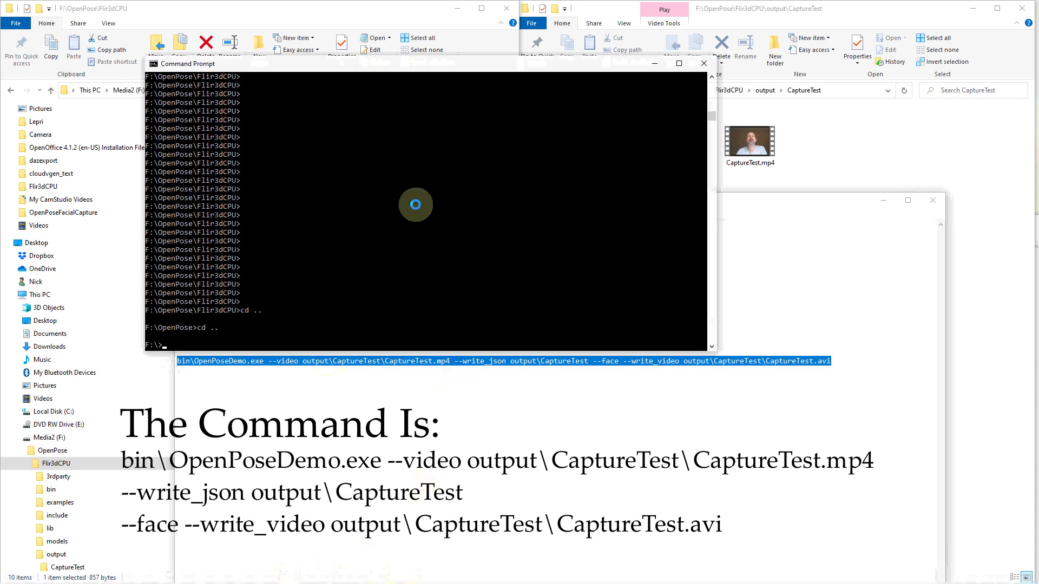
pyautogui.write('cd Ope')
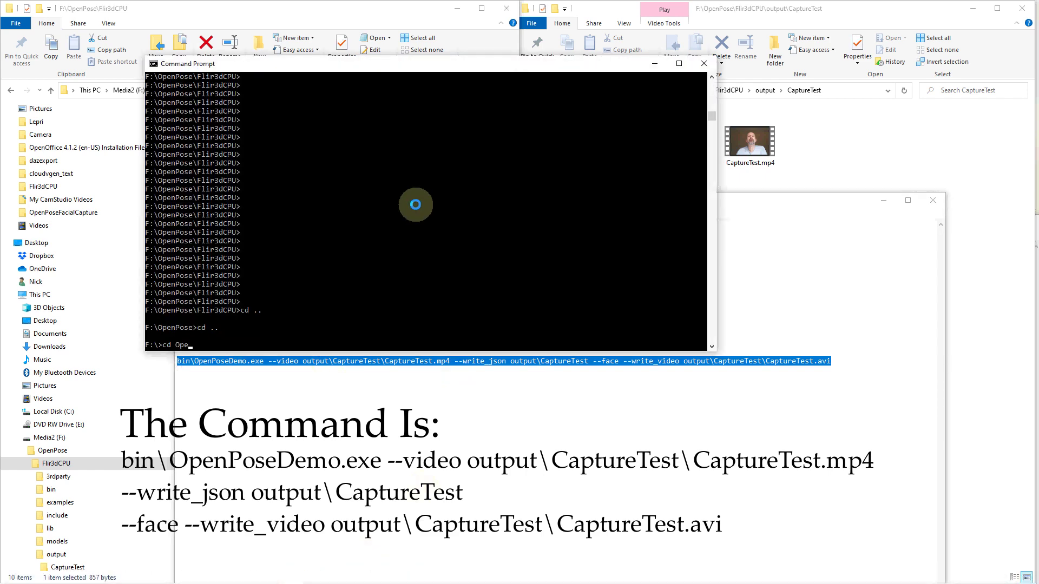
pyautogui.write('npose')
pyautogui.press('Return')
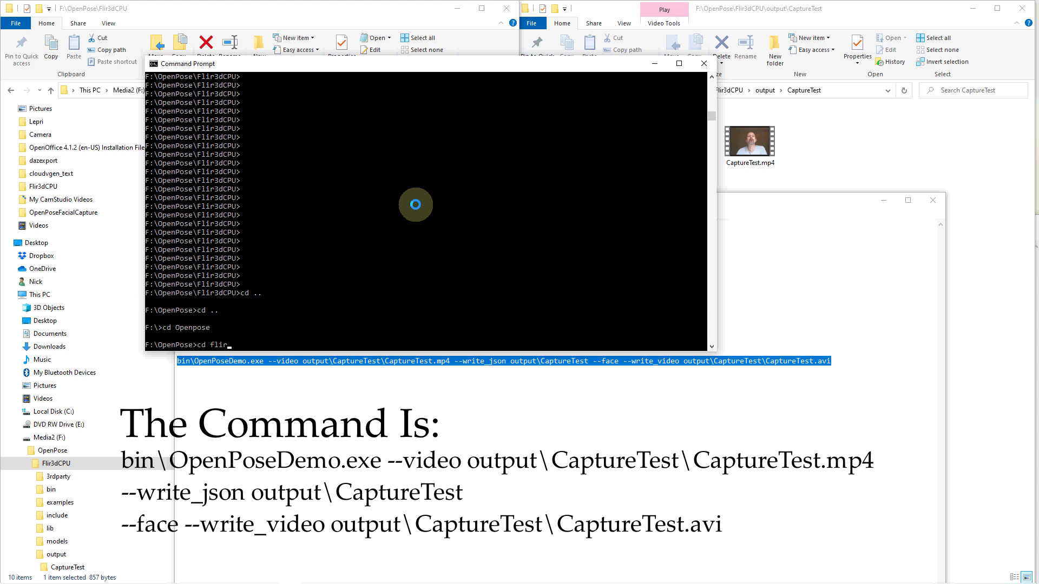
# - Change the directory to flir3dcpu and run the copied OpenPoseDemo.exe command for CaptureTest.mp4
pyautogui.write('cd flir3dcpu')
pyautogui.press('Return')
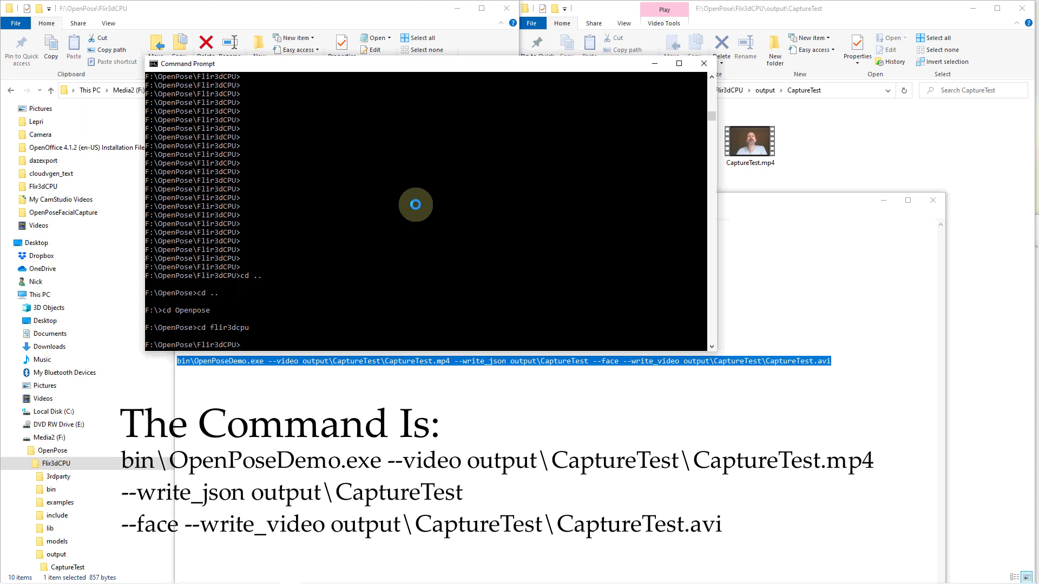
pyautogui.rightClick(411, 249)
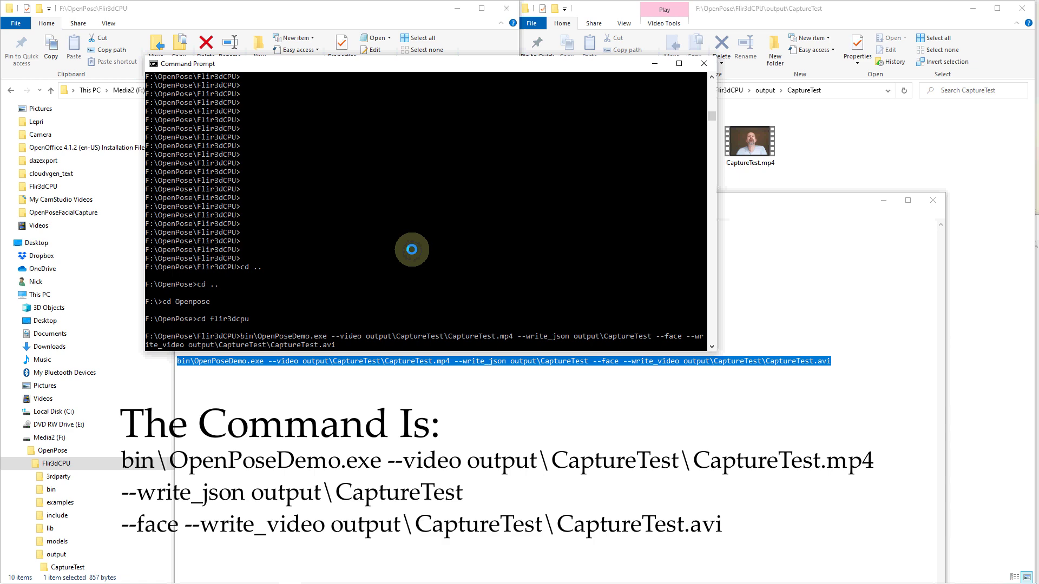
pyautogui.press('Return')
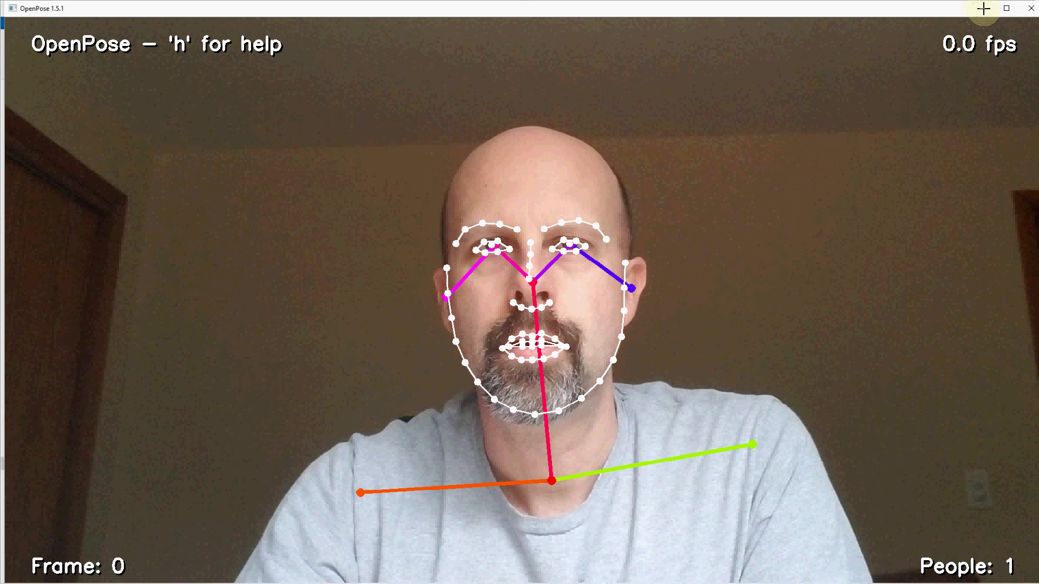
# - Minimize the OpenPose preview window and check the files being written to the output\CaptureTest folder
pyautogui.click(982, 8)
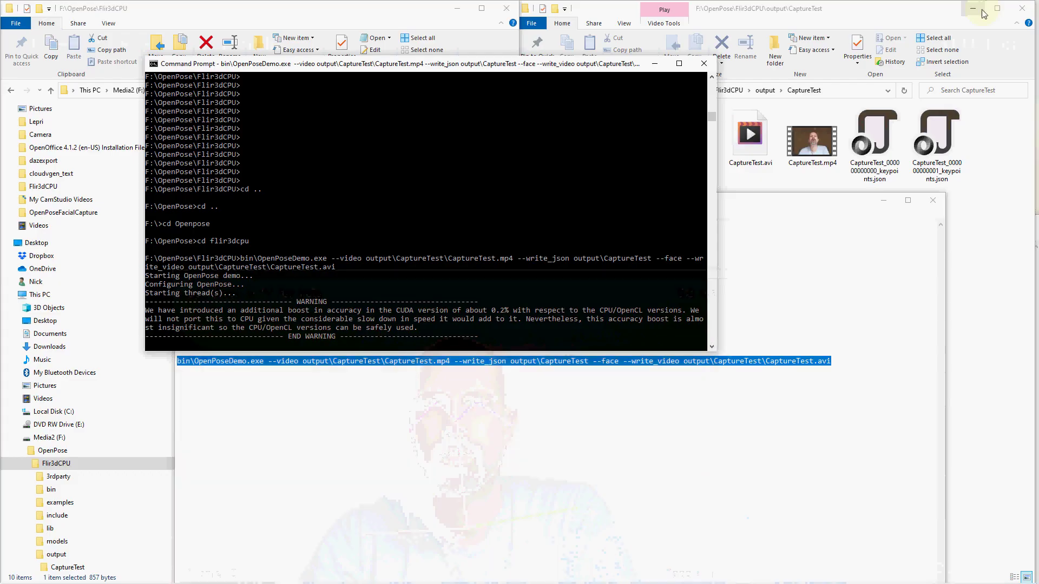
pyautogui.click(876, 13)
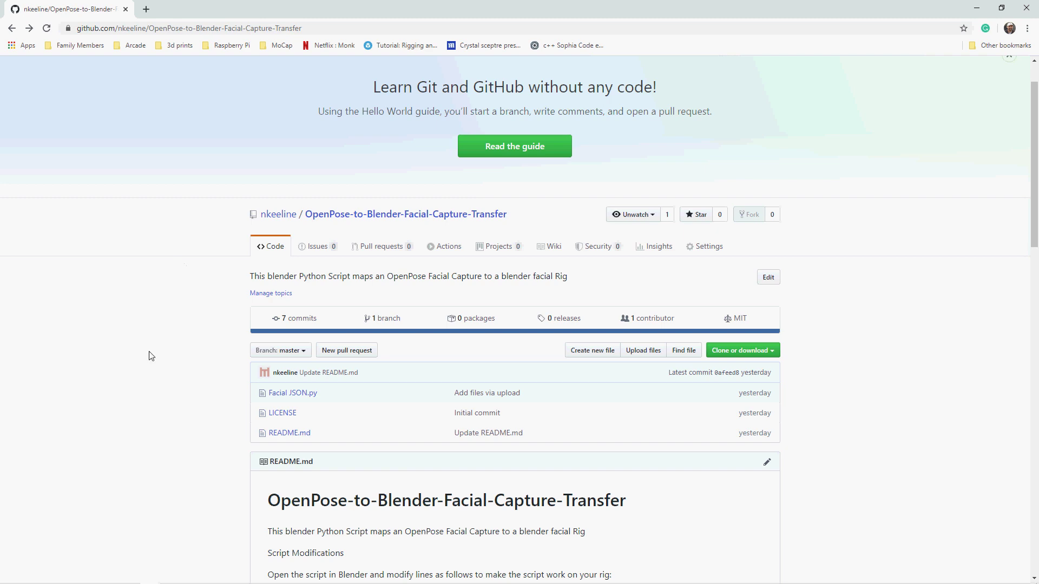
# - Look through the script modification instructions in the README of the OpenPose-to-Blender-Facial-Capture-Transfer repository
pyautogui.scroll(-15, 195, 281)
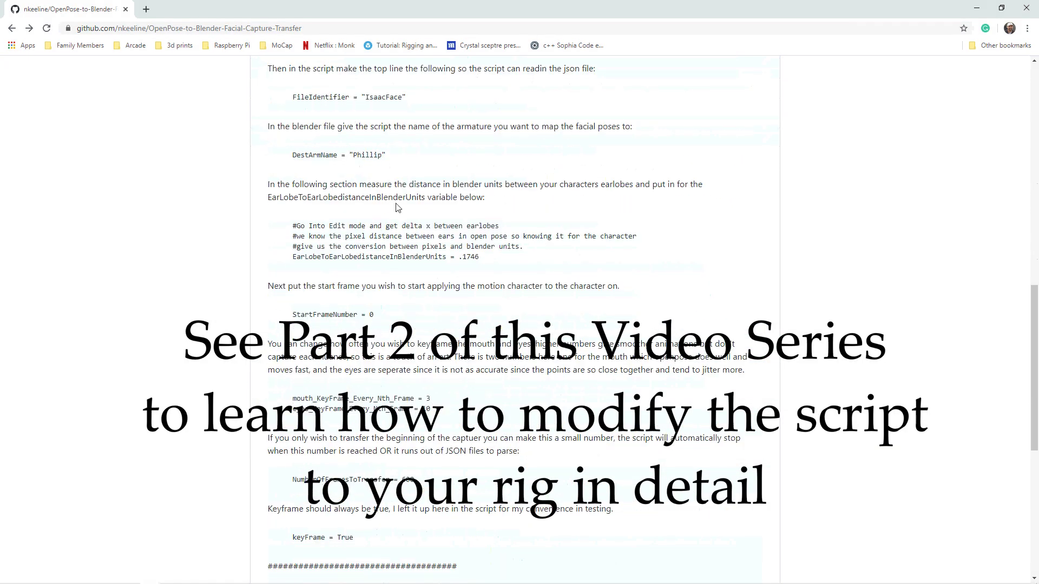
pyautogui.scroll(-4, 209, 294)
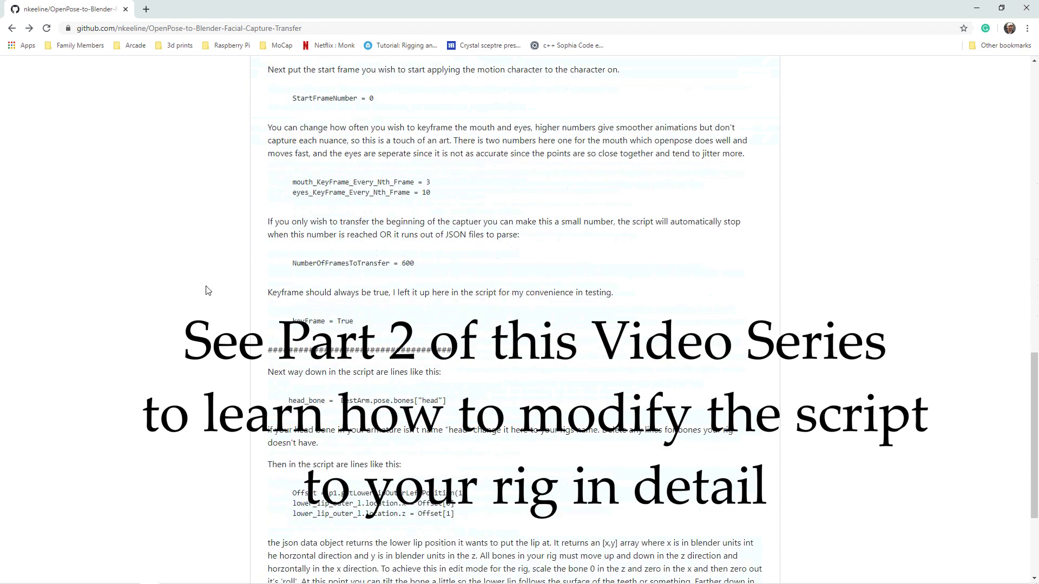
pyautogui.scroll(11, 209, 292)
pyautogui.scroll(5, 208, 291)
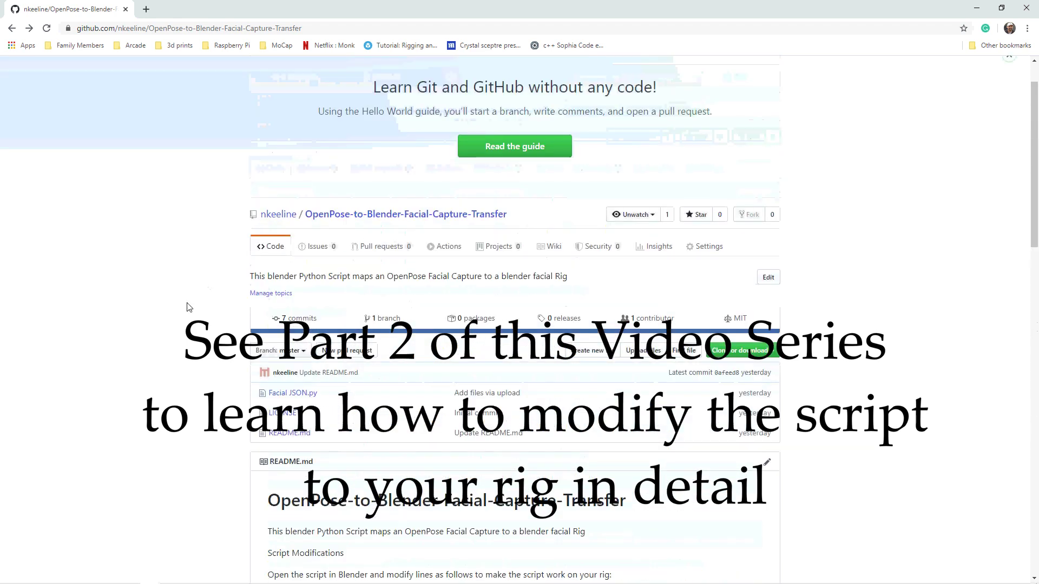
# - Open Facial JSON.py in the repository and copy its entire code, starting at import bpy
pyautogui.click(310, 398)
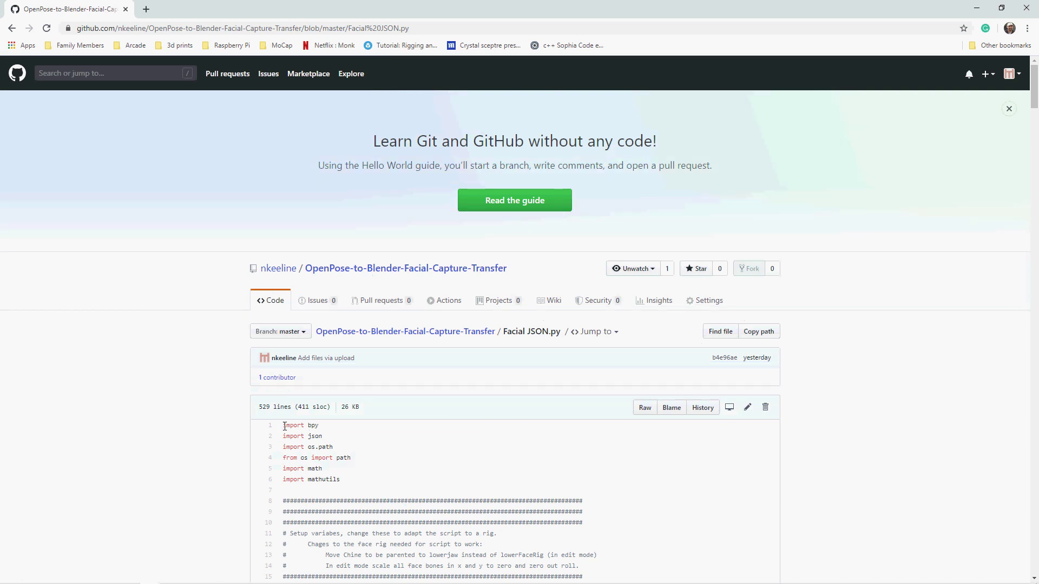
pyautogui.moveTo(284, 427); pyautogui.dragTo(297, 427)
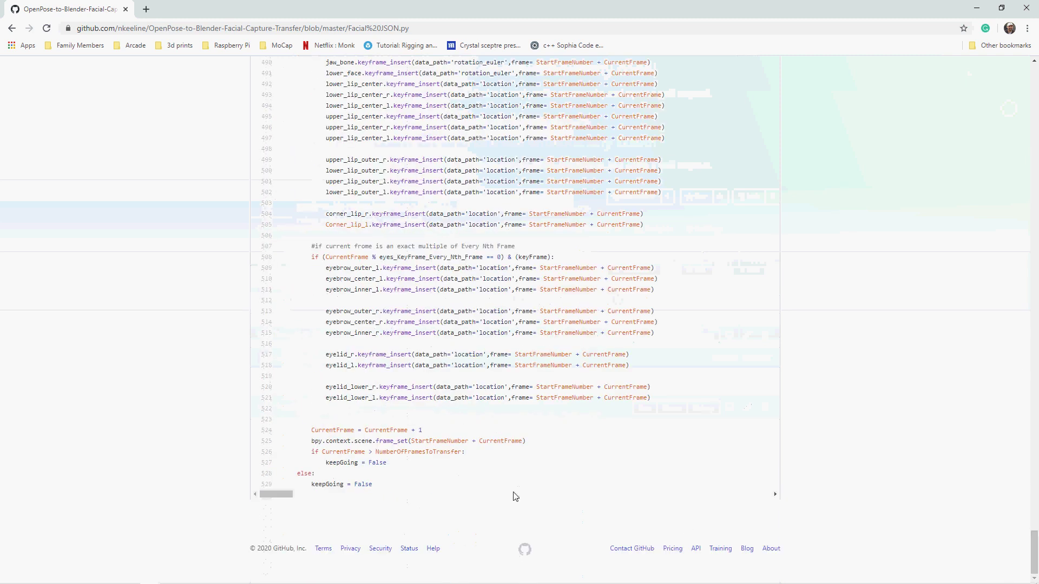
pyautogui.hotkey('ctrl', 'a')
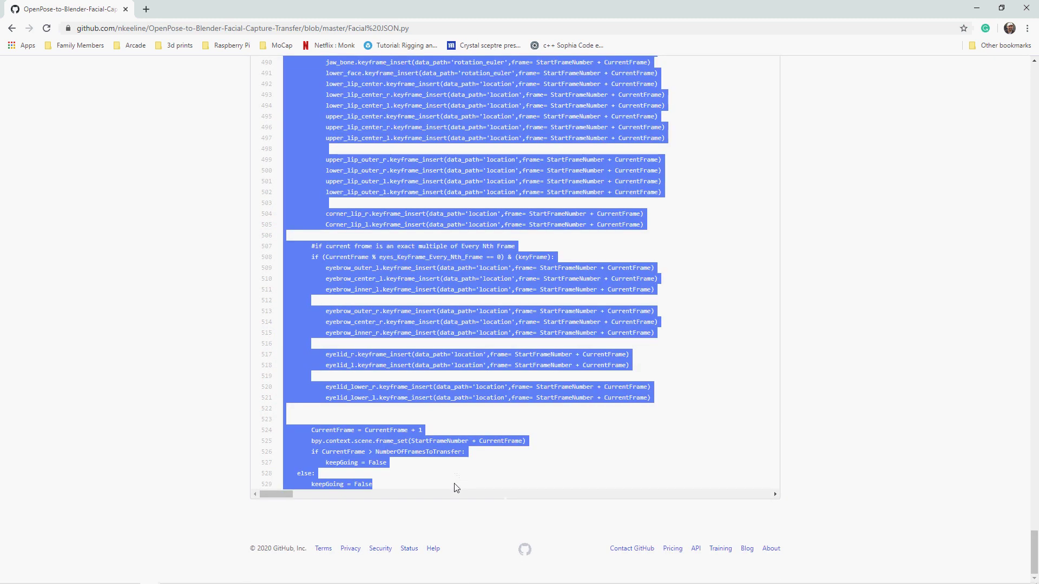
# - Switch to Blender and paste the copied script into a new text in the Scripting workspace
pyautogui.moveTo(329, 581)
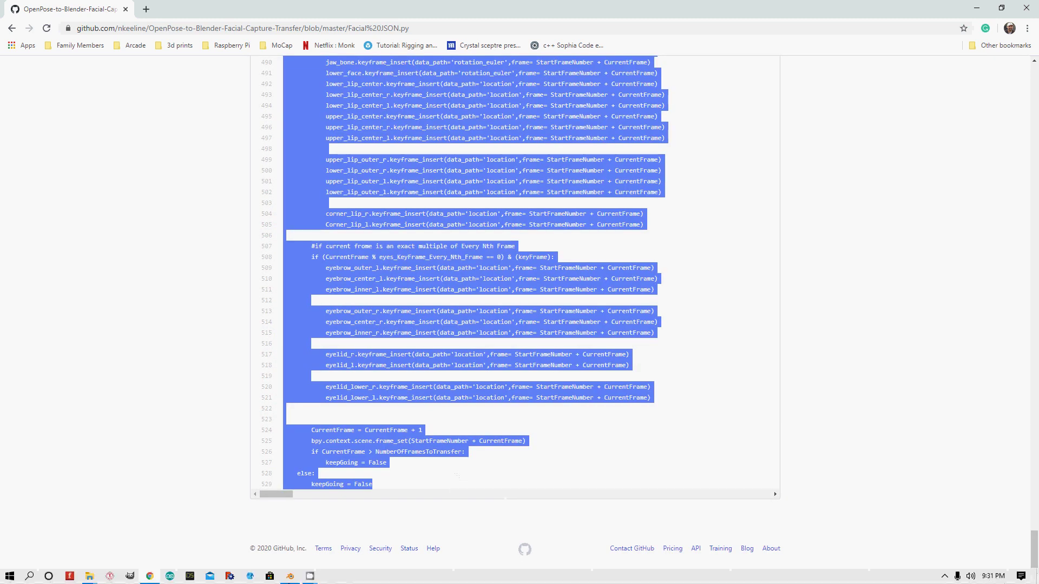
pyautogui.click(290, 576)
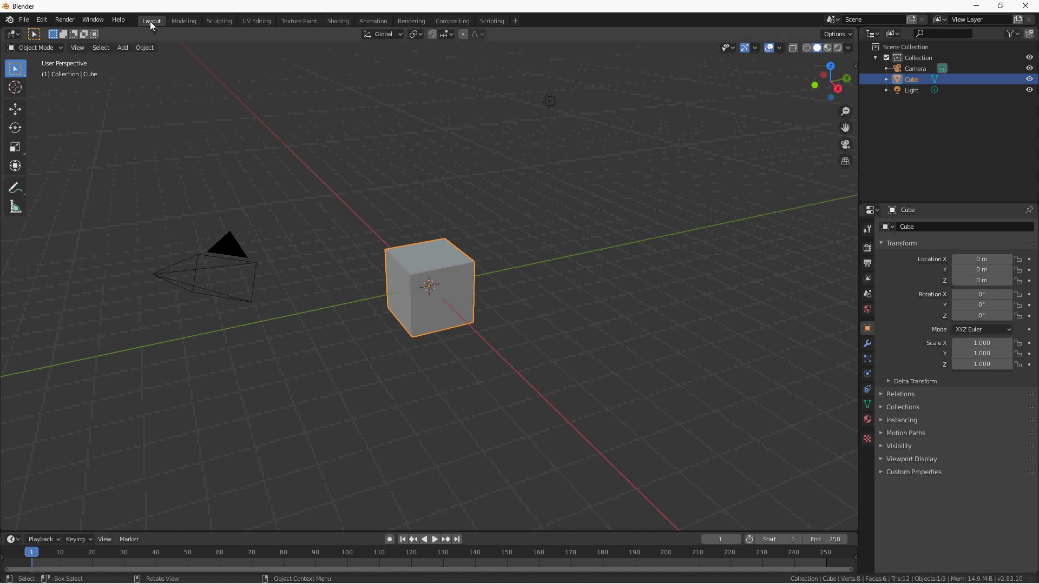
pyautogui.click(491, 21)
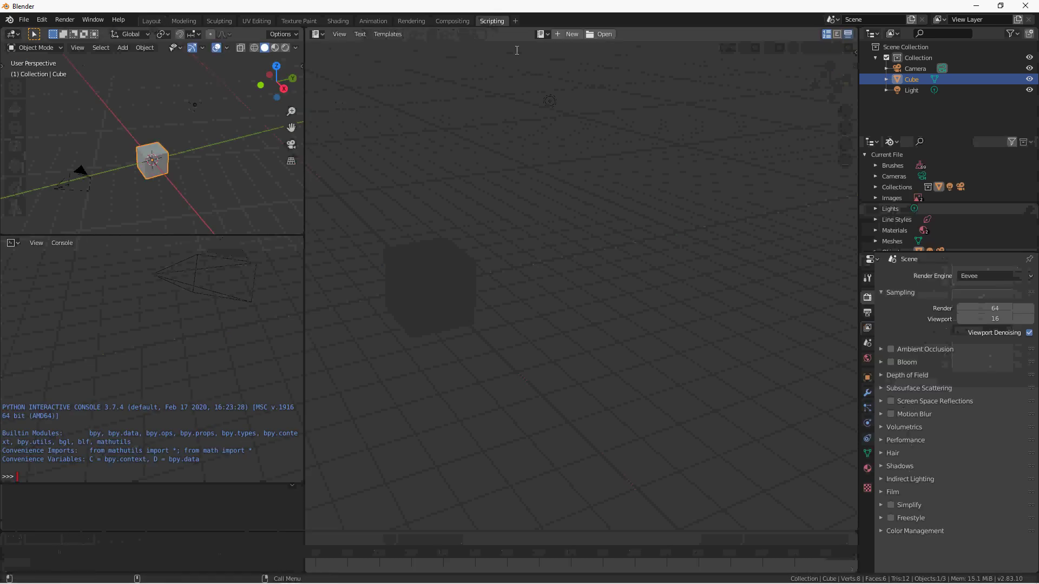
pyautogui.click(572, 34)
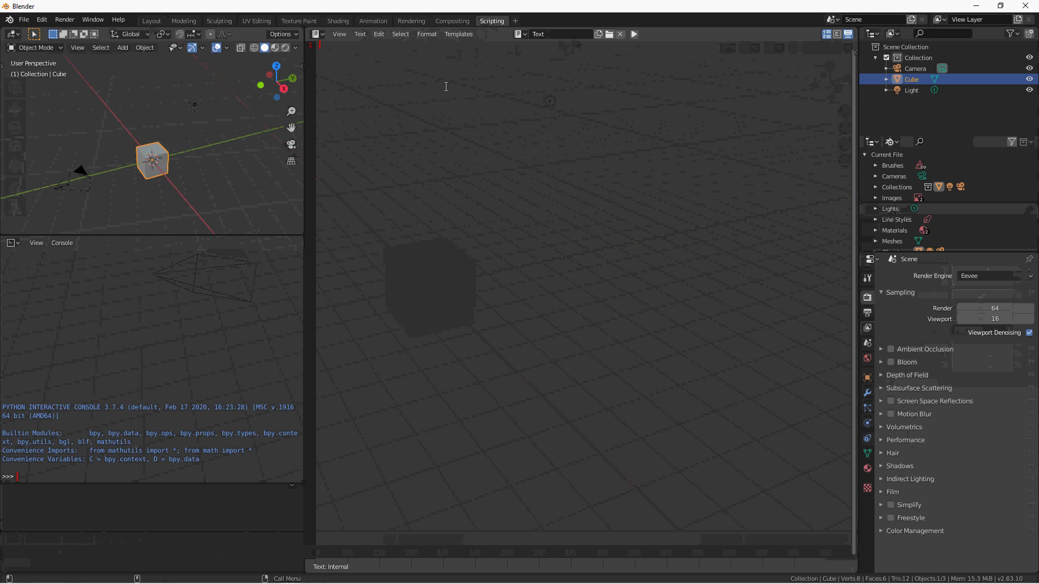
pyautogui.hotkey('ctrl', 'v')
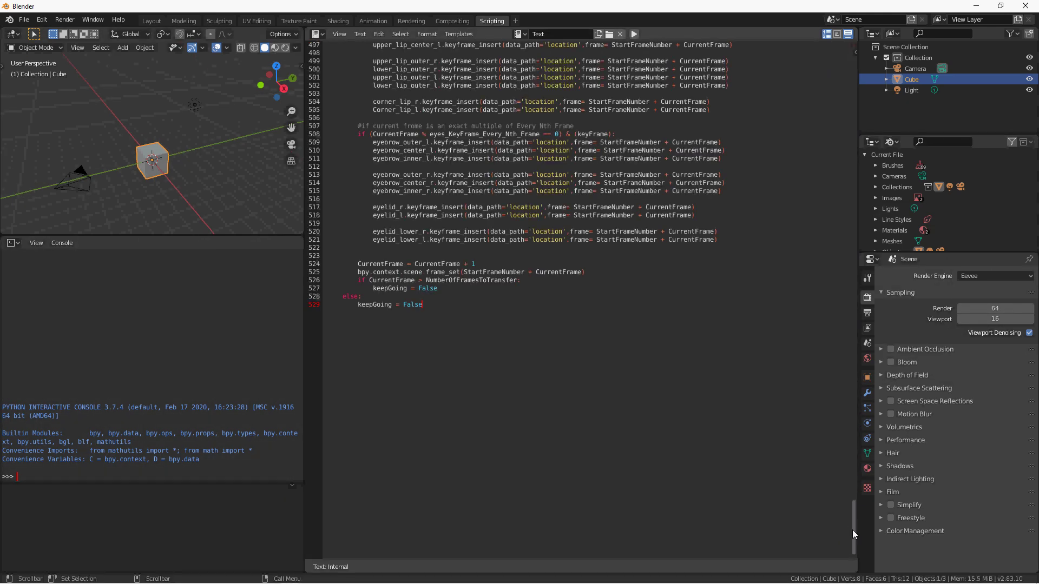
pyautogui.moveTo(854, 530); pyautogui.dragTo(862, 64)
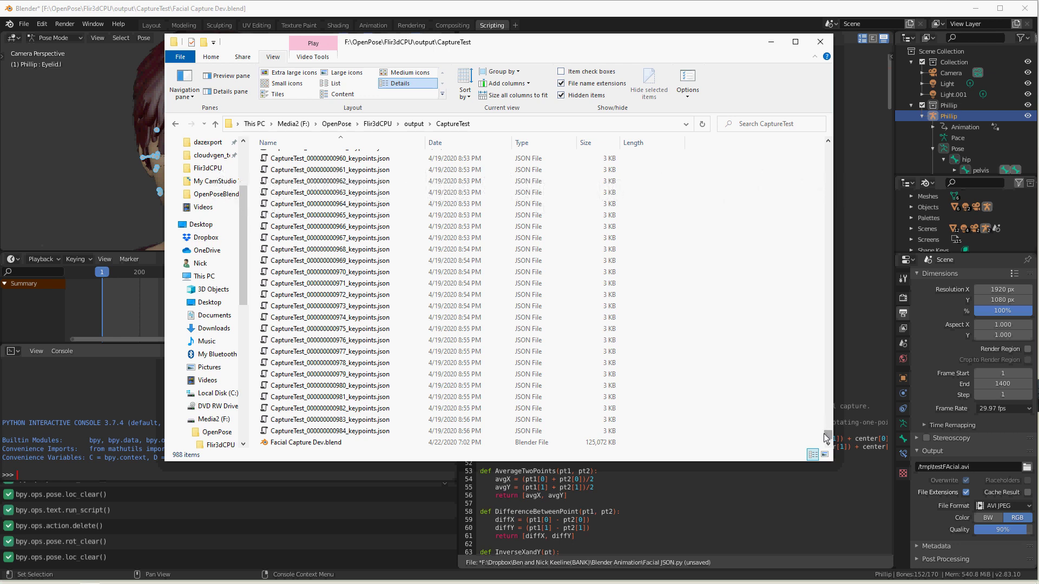
# - Check that the output\CaptureTest folder holds the videos, the keypoint JSON files and Facial Capture Dev.blend together
pyautogui.moveTo(828, 434); pyautogui.dragTo(829, 145)
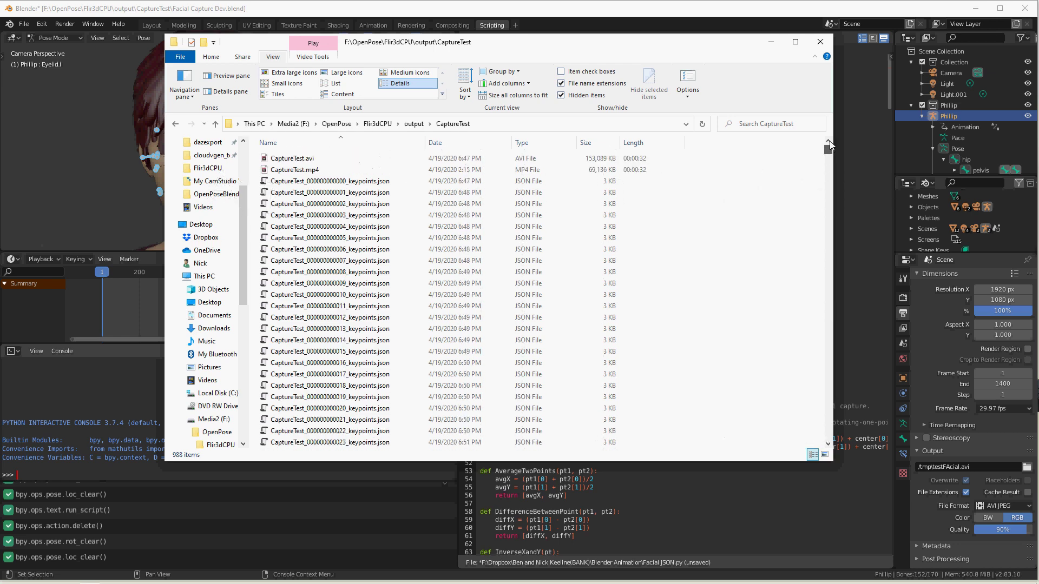
pyautogui.click(298, 170)
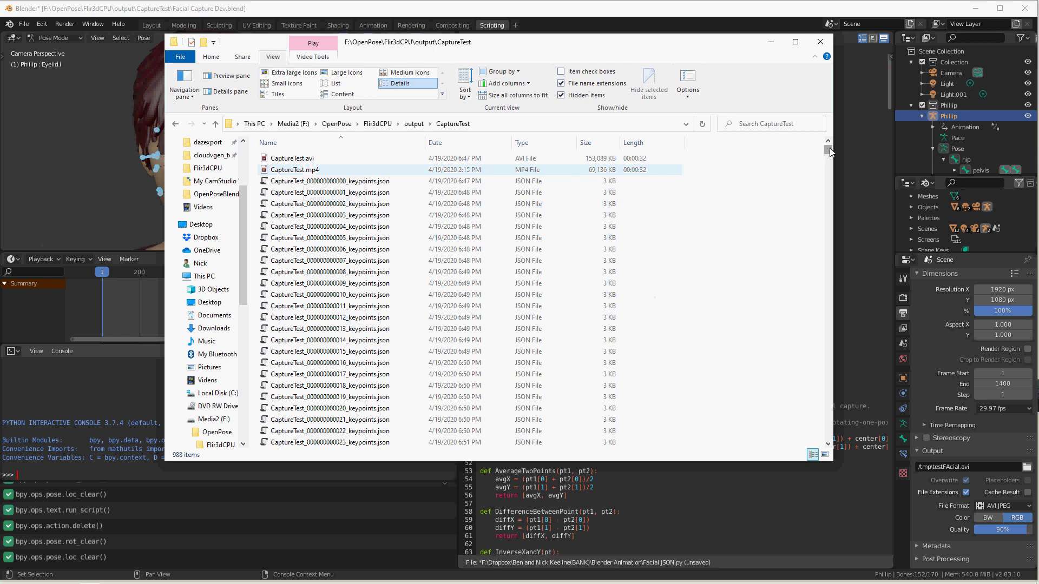
pyautogui.moveTo(827, 149); pyautogui.dragTo(819, 450)
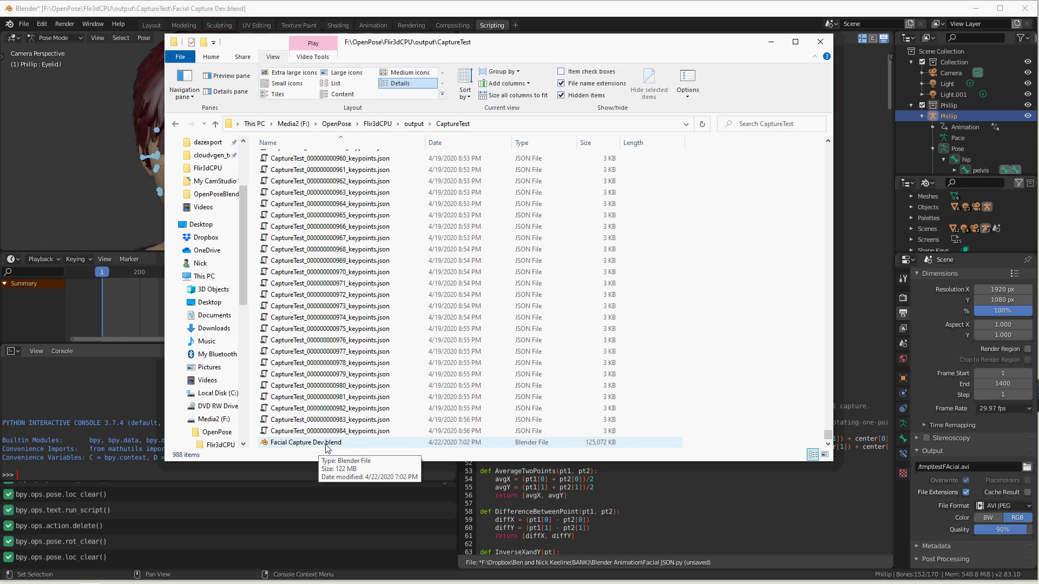
pyautogui.click(346, 385)
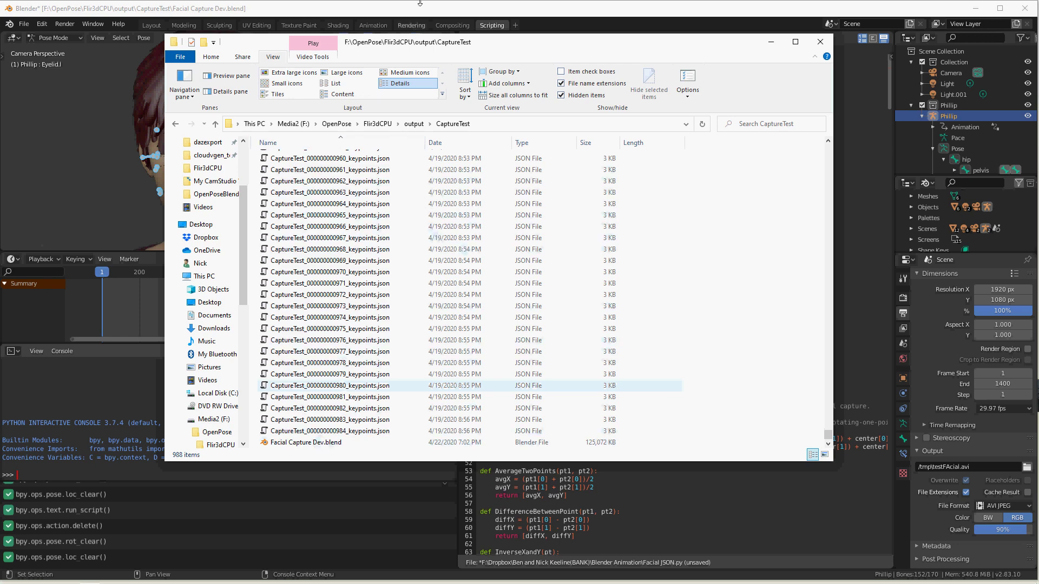
# - Return to Facial Capture Dev.blend, show Blender's system console and narrow the Blender window to sit beside it
pyautogui.click(397, 61)
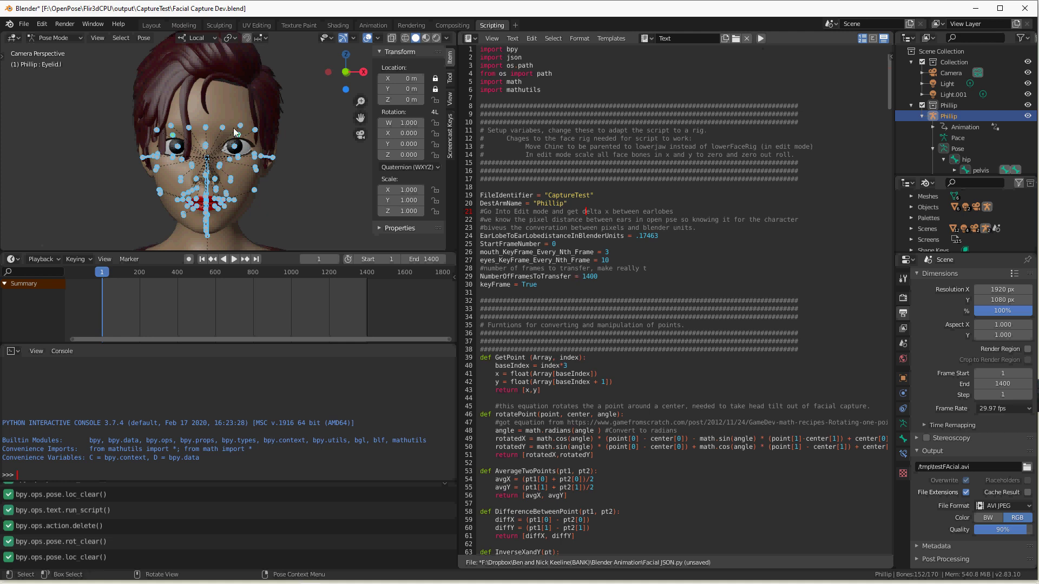
pyautogui.click(100, 30)
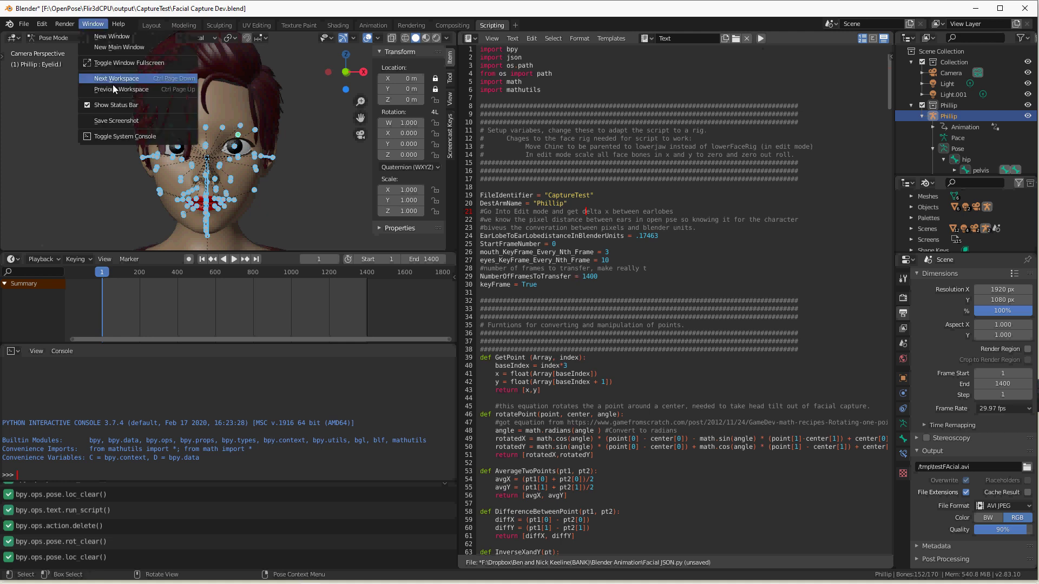
pyautogui.click(108, 137)
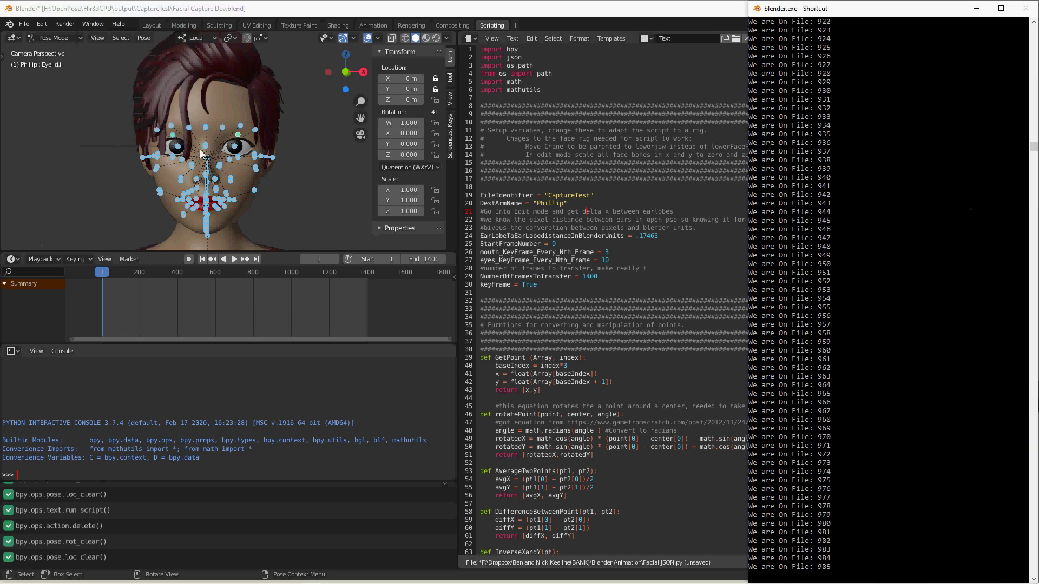
pyautogui.click(582, 5)
pyautogui.moveTo(1034, 184); pyautogui.dragTo(748, 194)
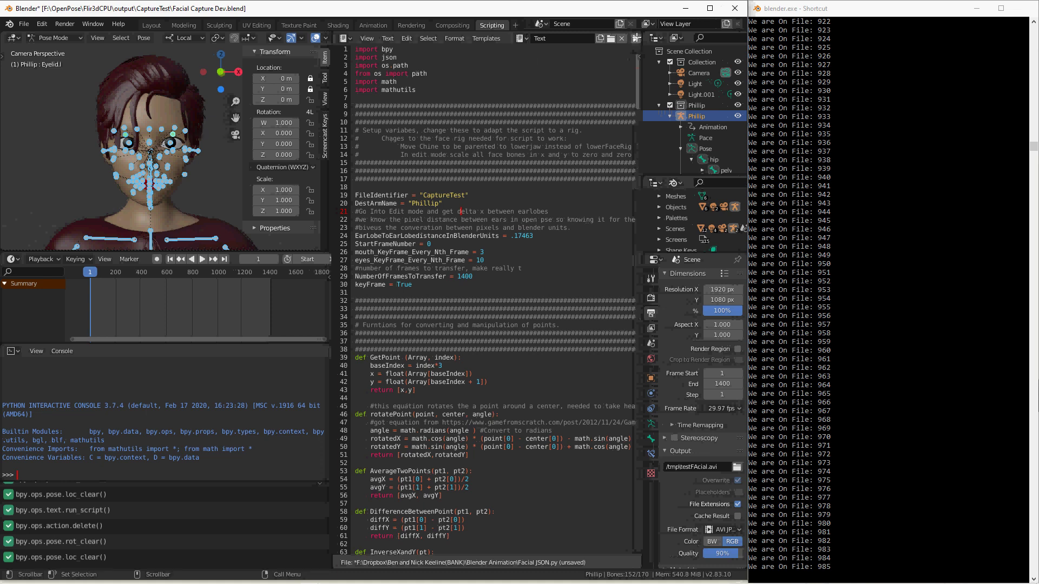
# - Run the facial capture script on the character rig and play the resulting animation from the first frame
pyautogui.click(635, 38)
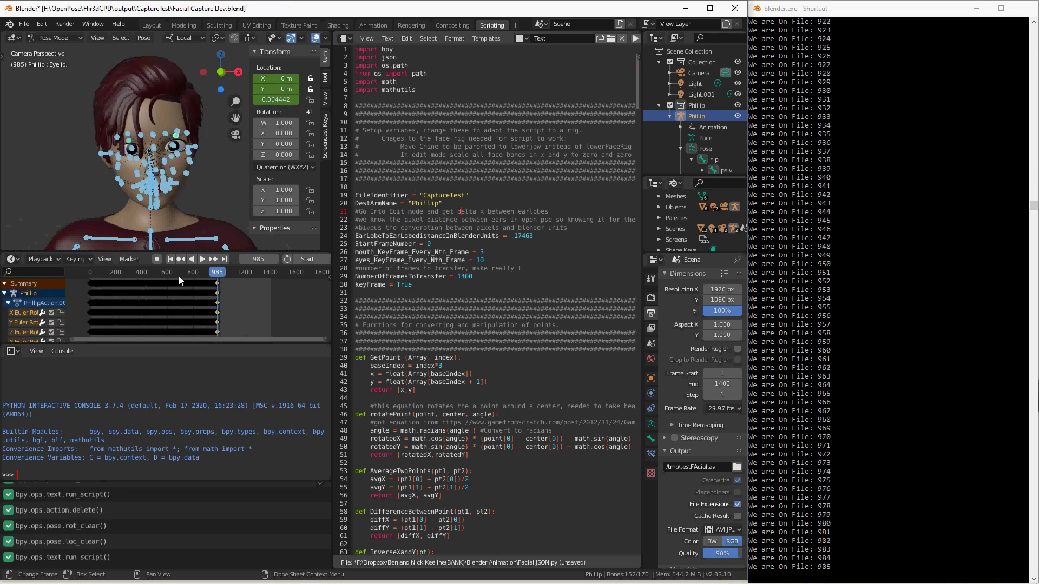
pyautogui.click(170, 259)
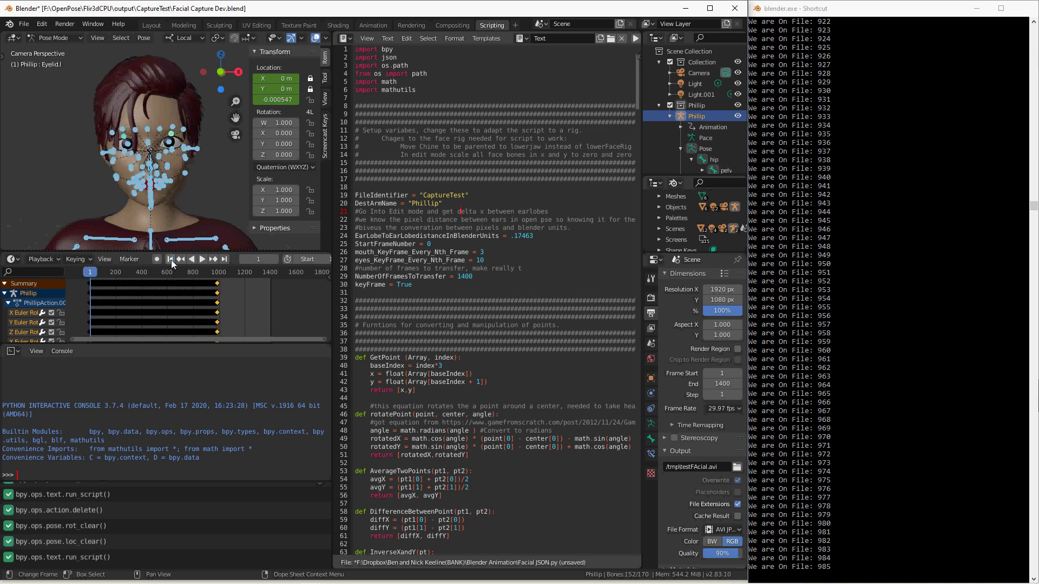
pyautogui.click(203, 258)
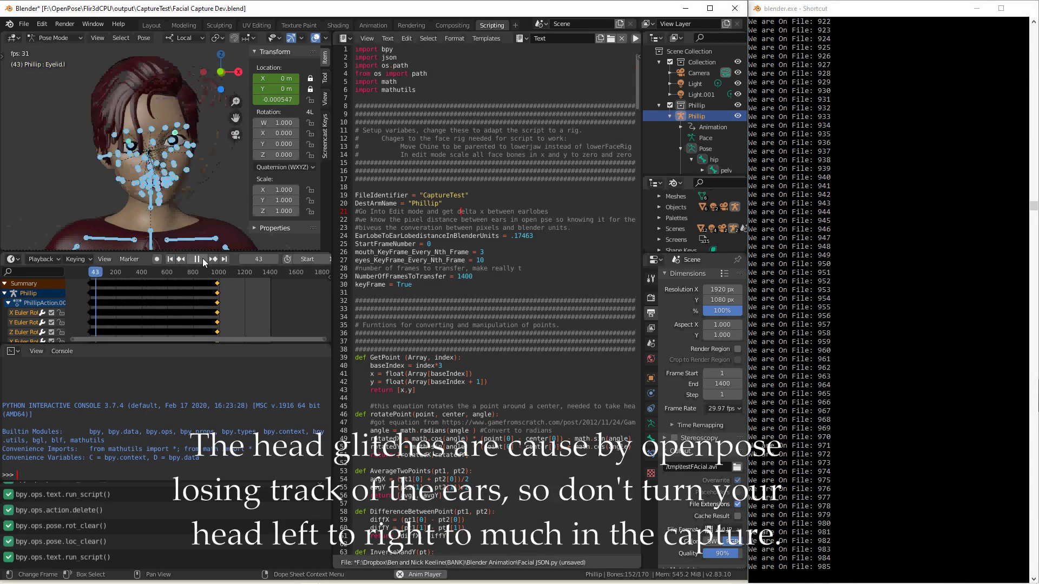